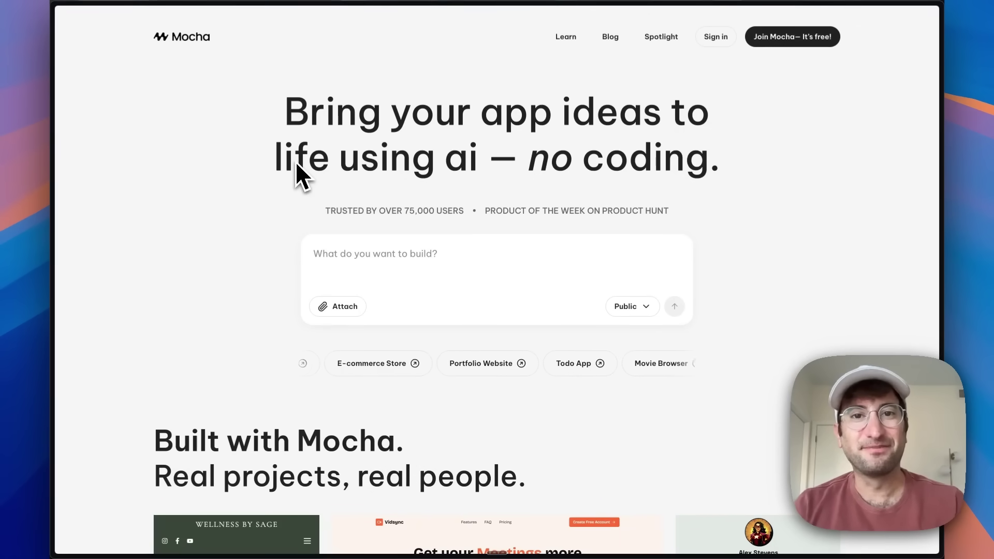
- View Mocha's Product Hunt weekly ranking, then return to the homepage and browse it
click(561, 212)
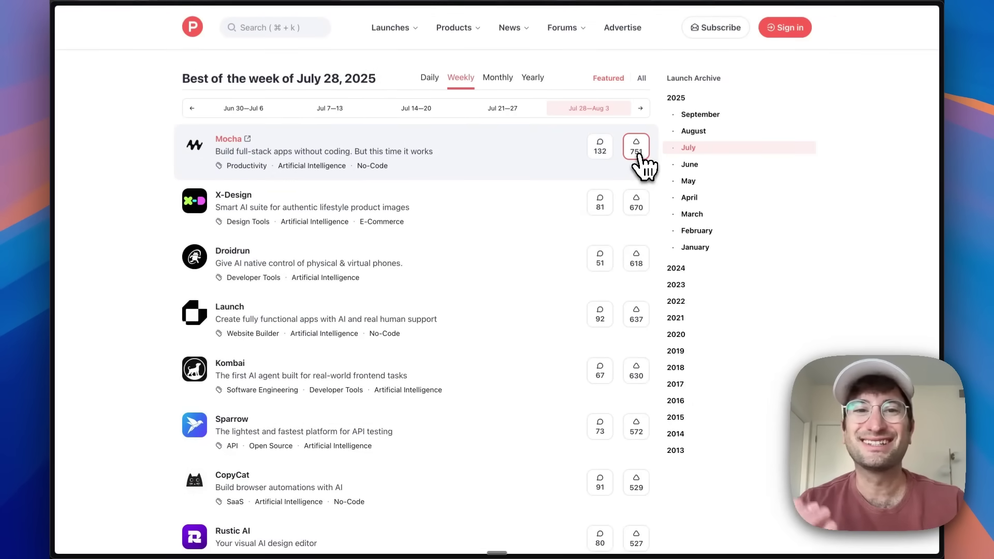
key(super+bracketleft)
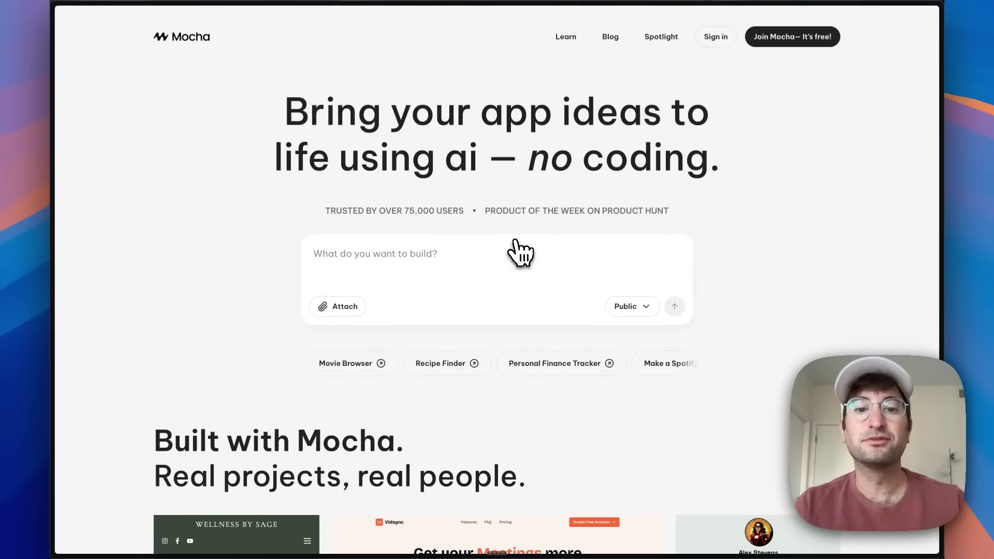
scroll(518, 252, down, 12)
scroll(517, 253, down, 5)
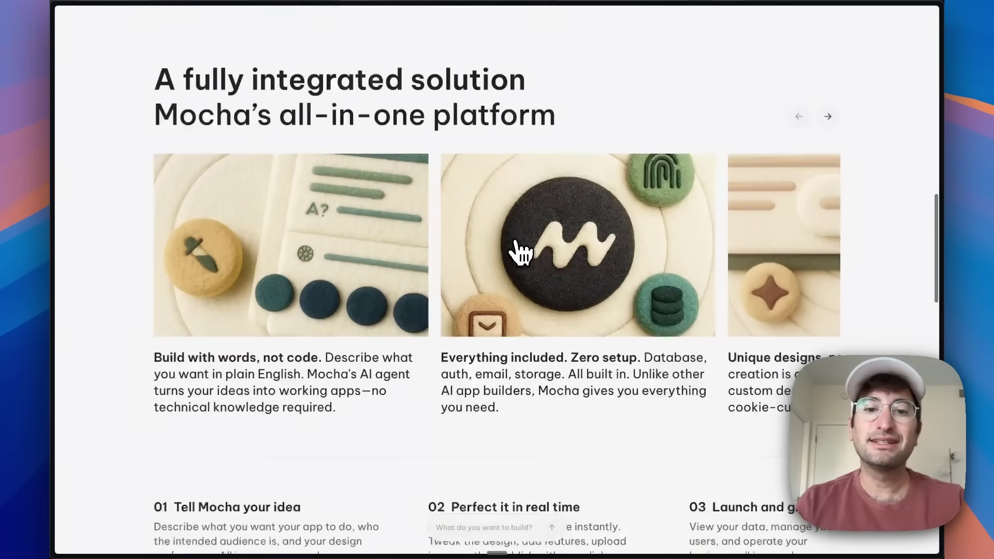
scroll(520, 252, down, 15)
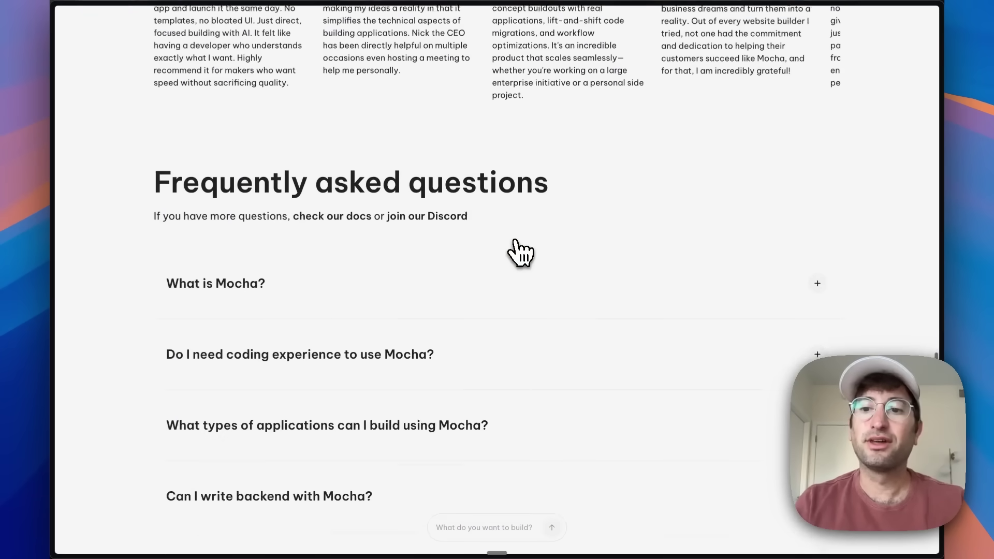
scroll(521, 252, up, 20)
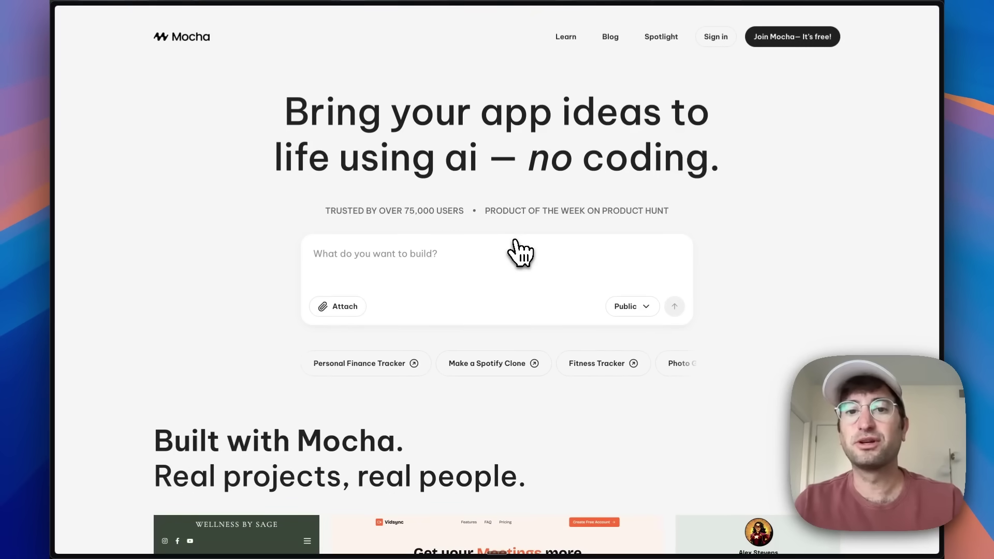
scroll(520, 252, down, 10)
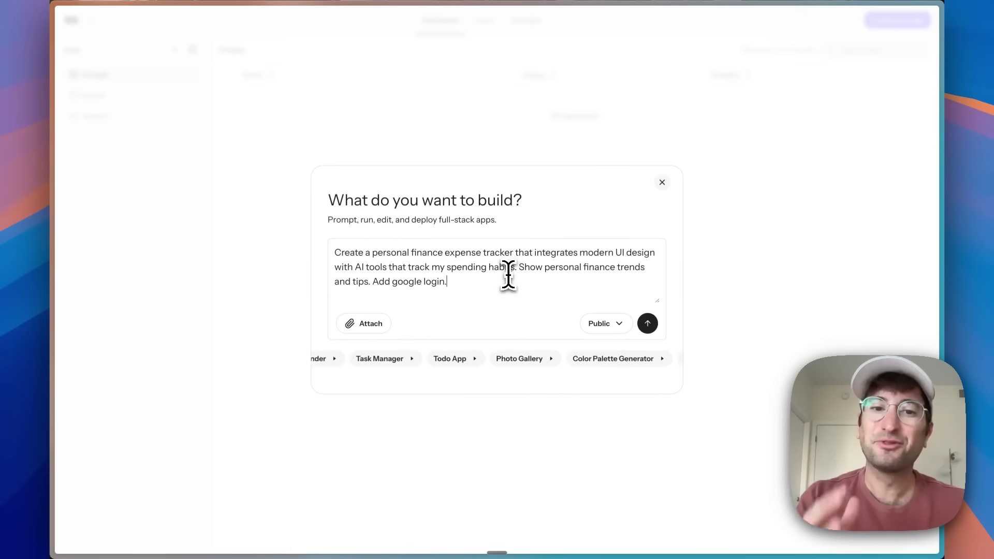
- Submit the personal finance expense tracker prompt to start building the app
click(647, 323)
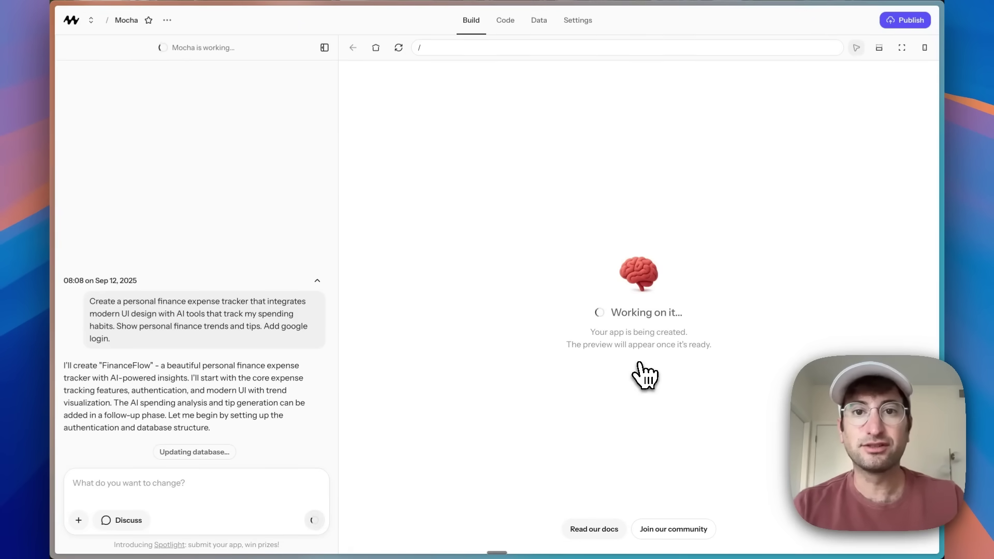
- Switch to the Code tab to view the generated project files
click(507, 27)
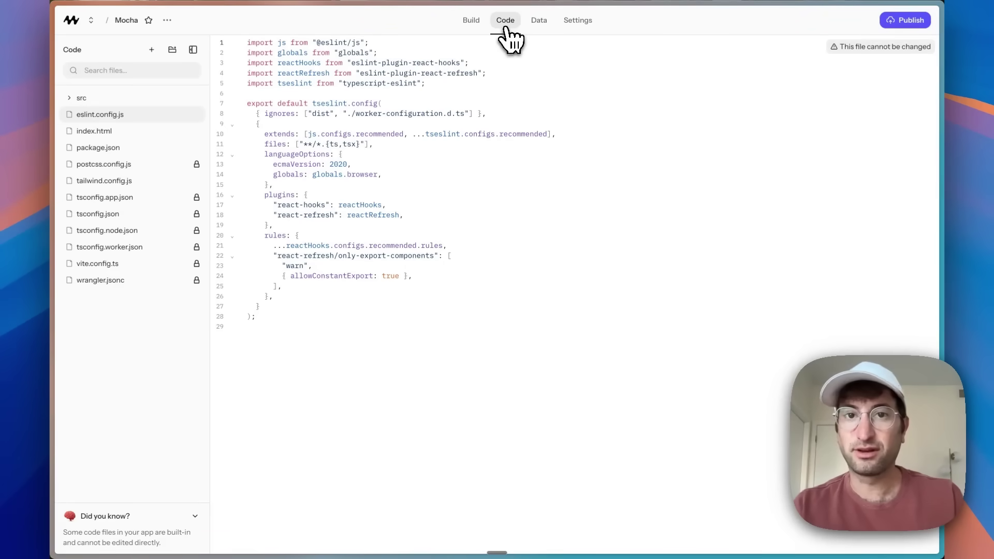
- Open the Data tab to view FinanceFlow's database tables
click(539, 23)
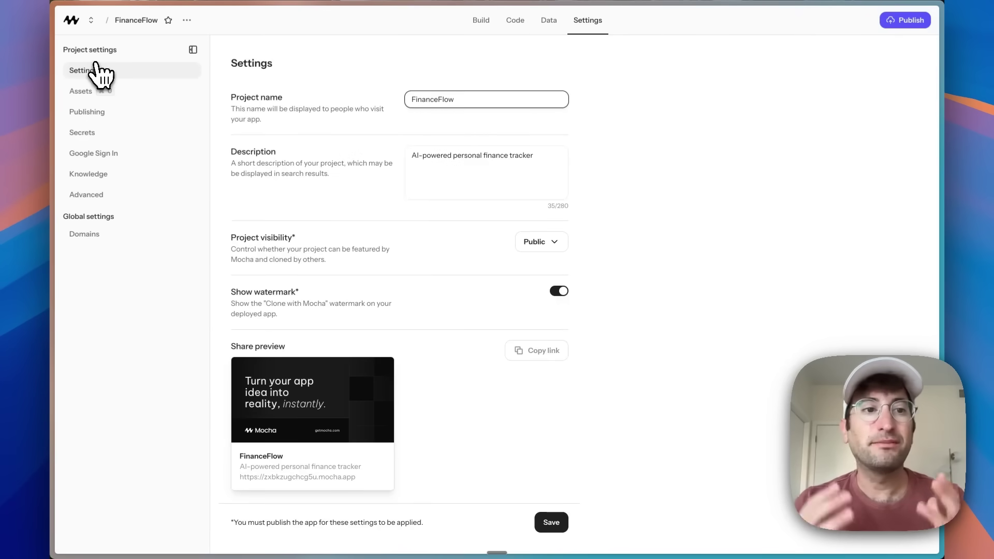
- Review the Google Sign In, Knowledge and Secrets settings, then return to the Build view
click(171, 154)
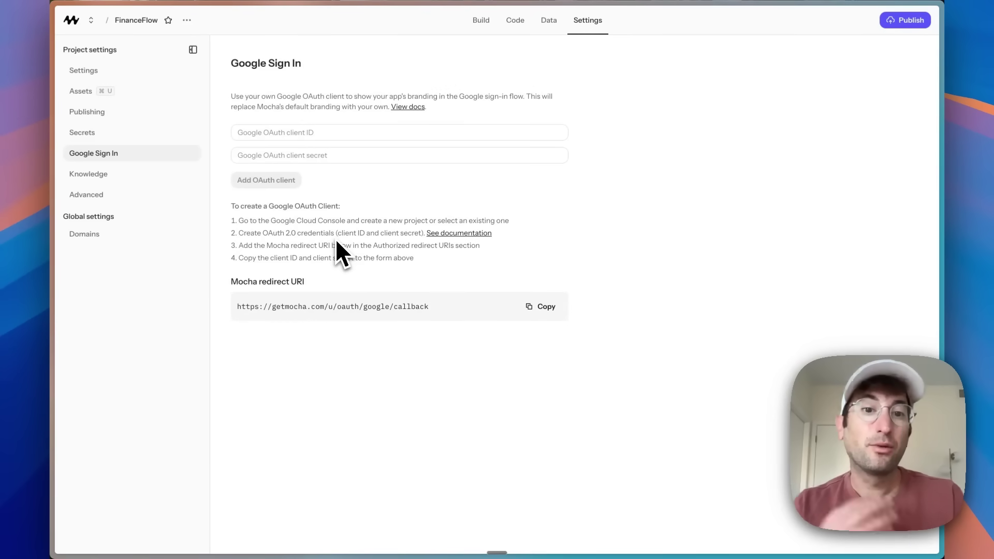
click(141, 181)
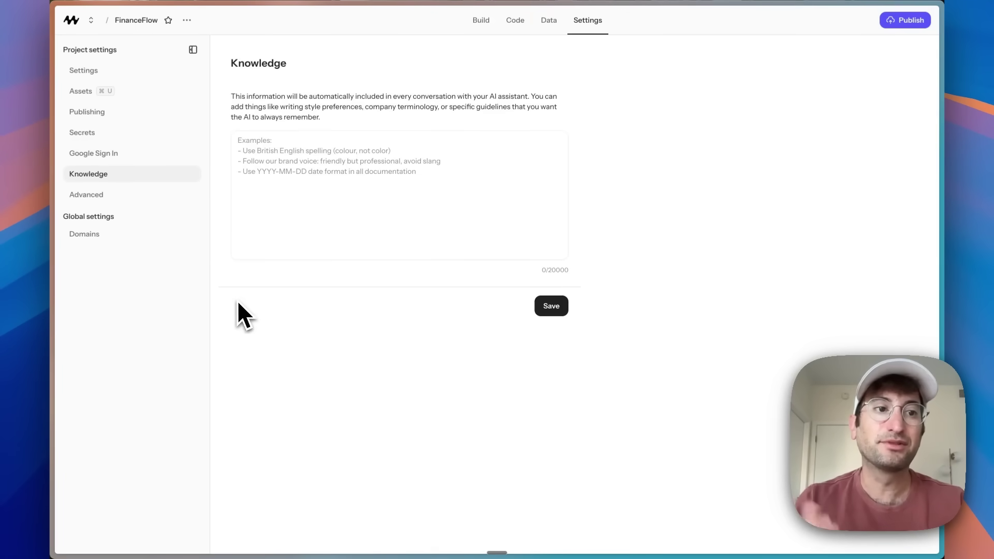
click(90, 135)
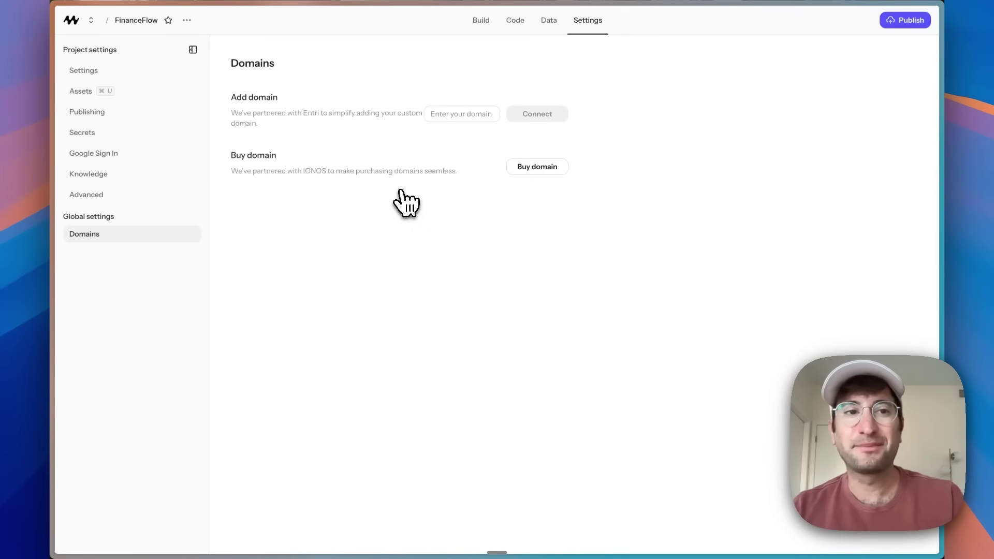
click(485, 25)
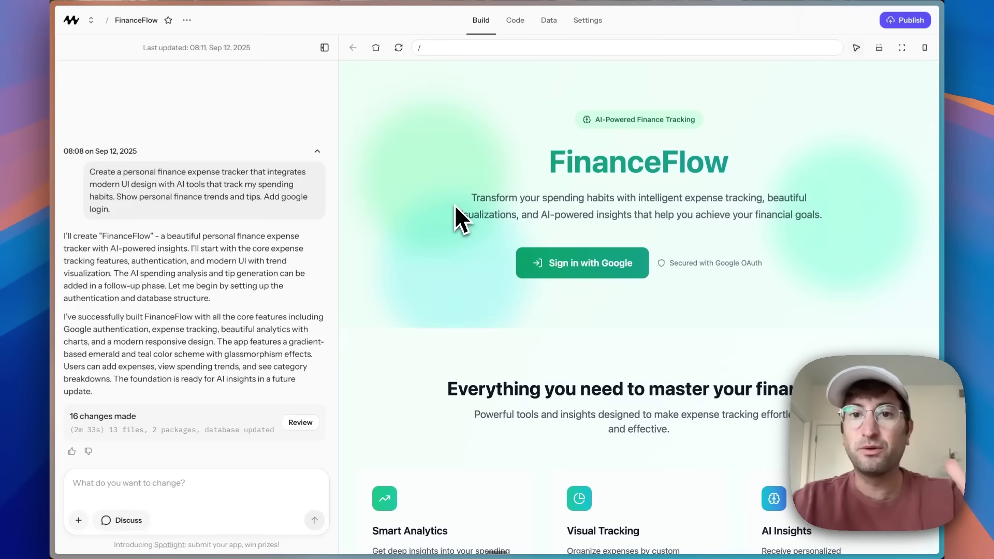
- Scroll through the finished FinanceFlow landing page preview
scroll(509, 250, down, 6)
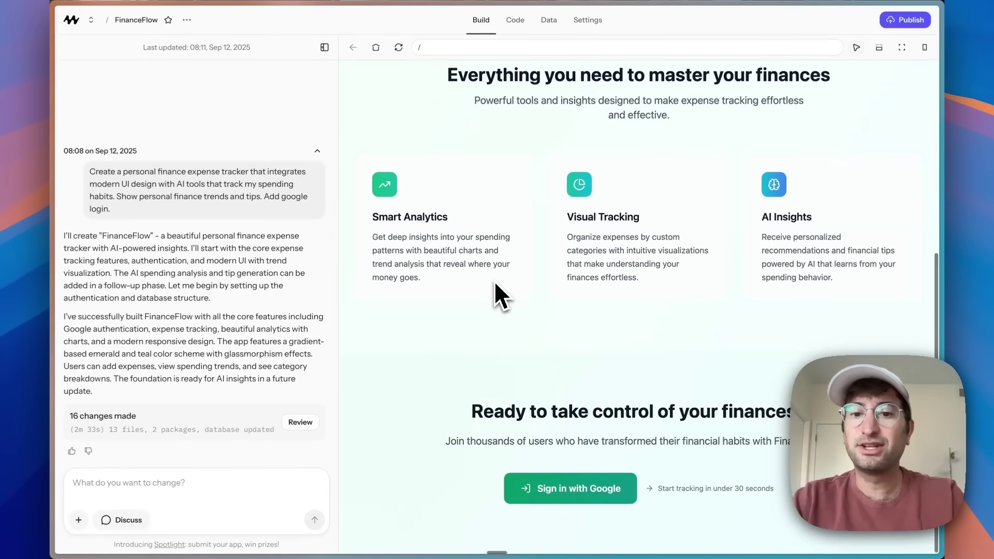
scroll(494, 281, up, 6)
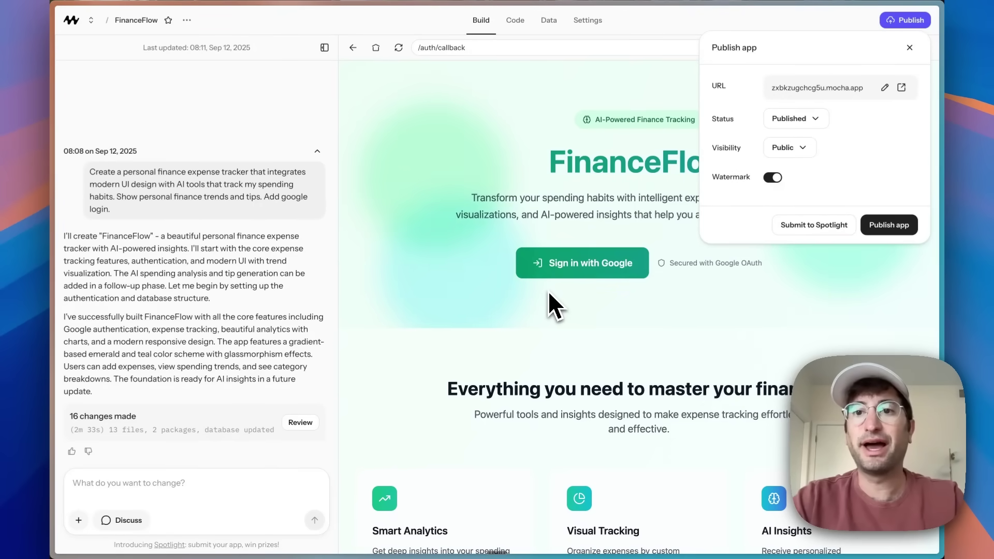
- Open the published FinanceFlow app in a new tab and sign in with Google
click(901, 88)
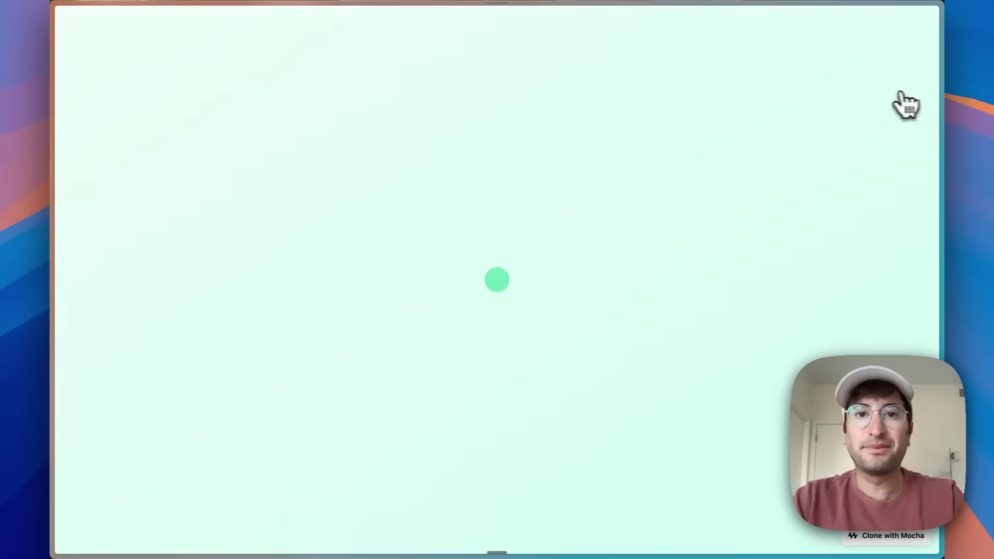
scroll(366, 266, down, 5)
scroll(366, 266, up, 5)
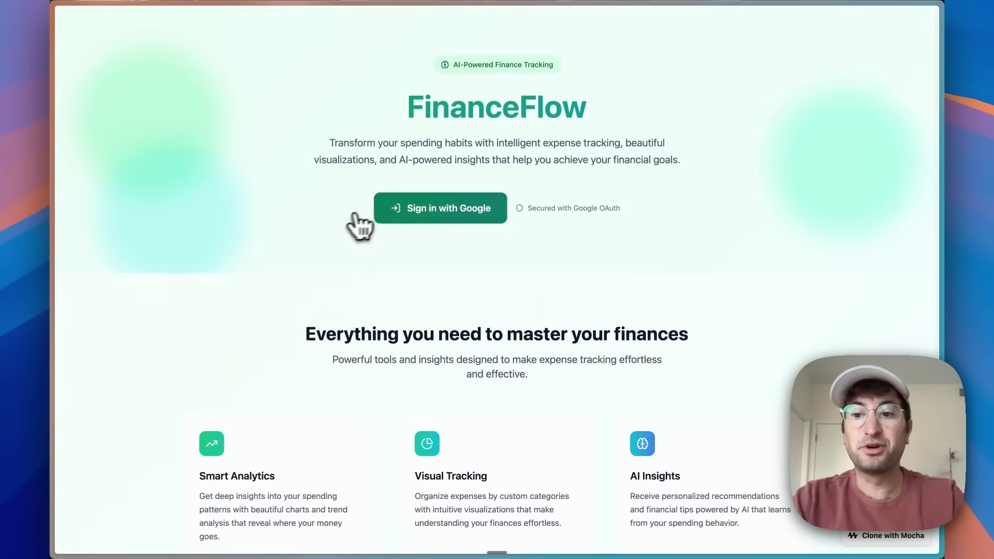
click(468, 215)
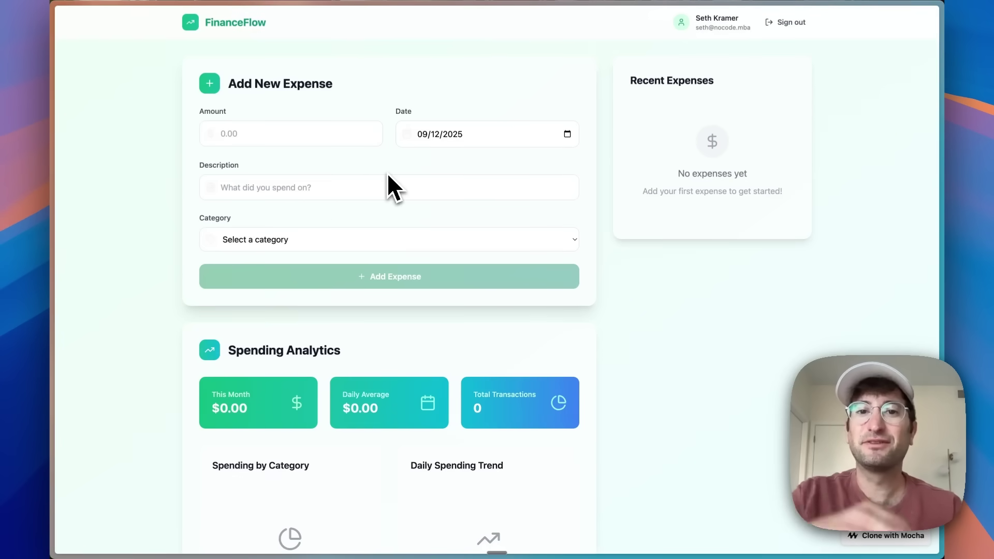
- Add a $75.00 'Dinner' expense in the Food & Dining category to FinanceFlow
click(282, 128)
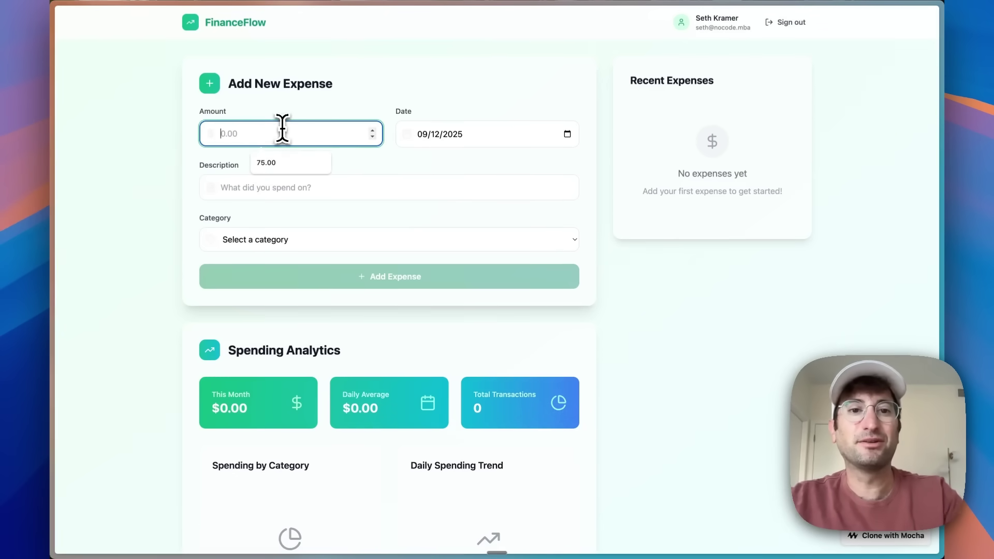
click(278, 162)
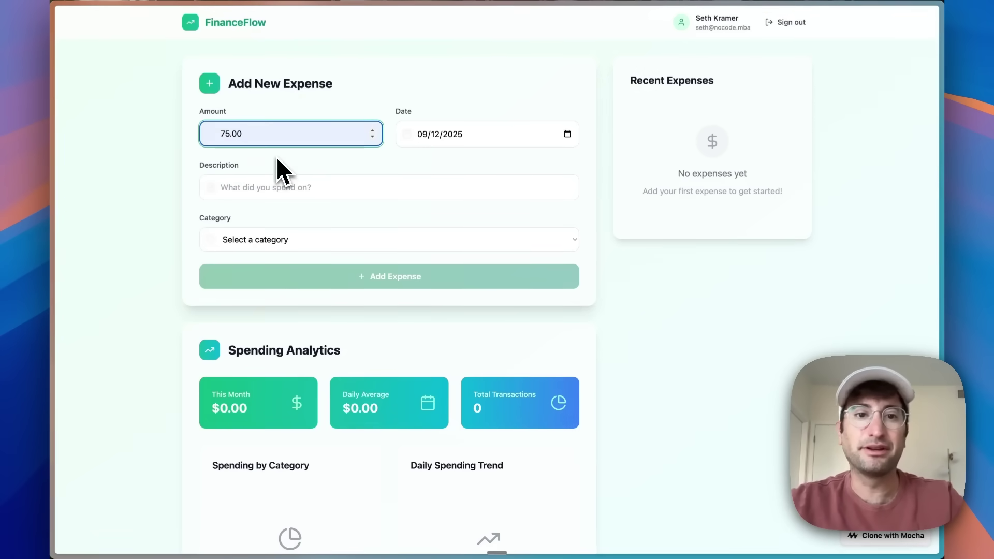
click(310, 187)
text(Dinner)
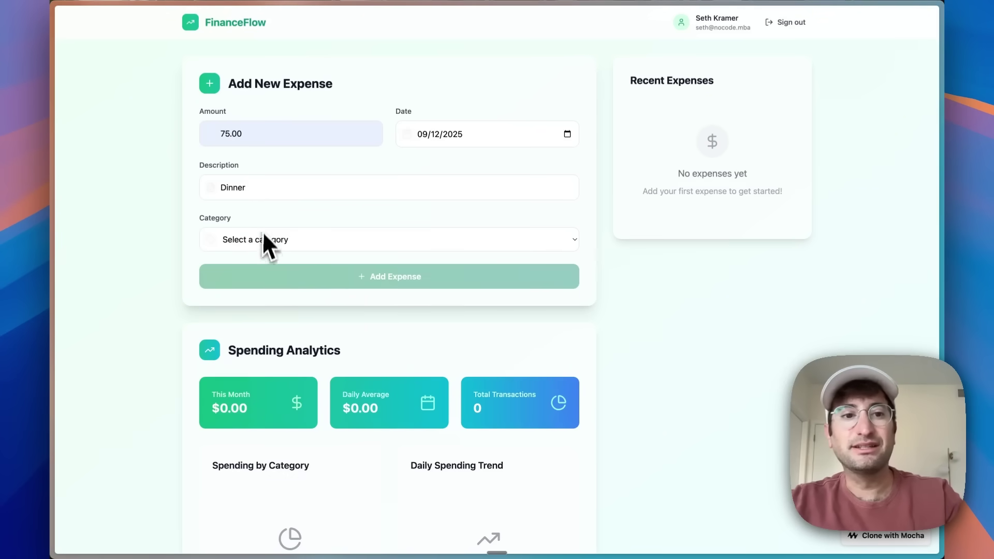
click(264, 240)
click(266, 251)
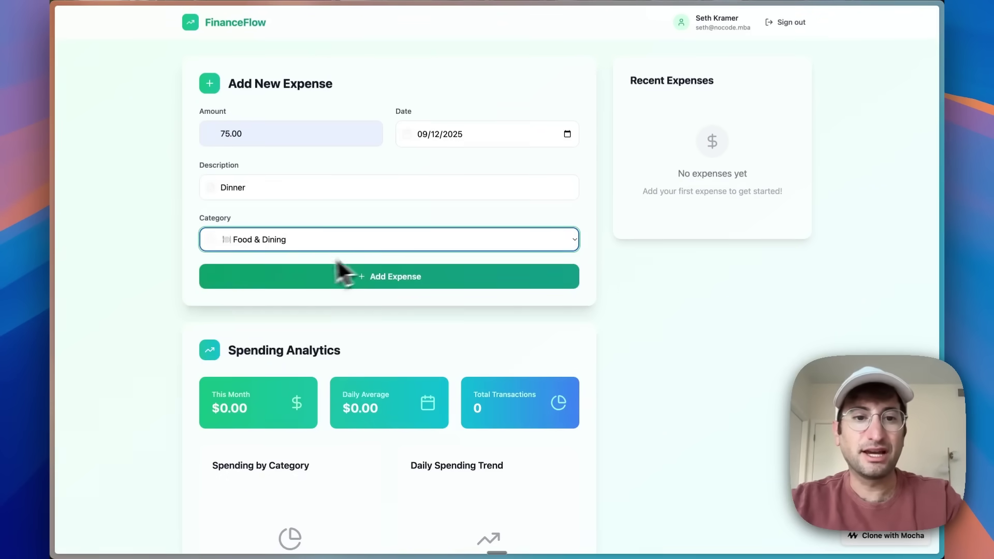
scroll(345, 238, down, 3)
click(370, 176)
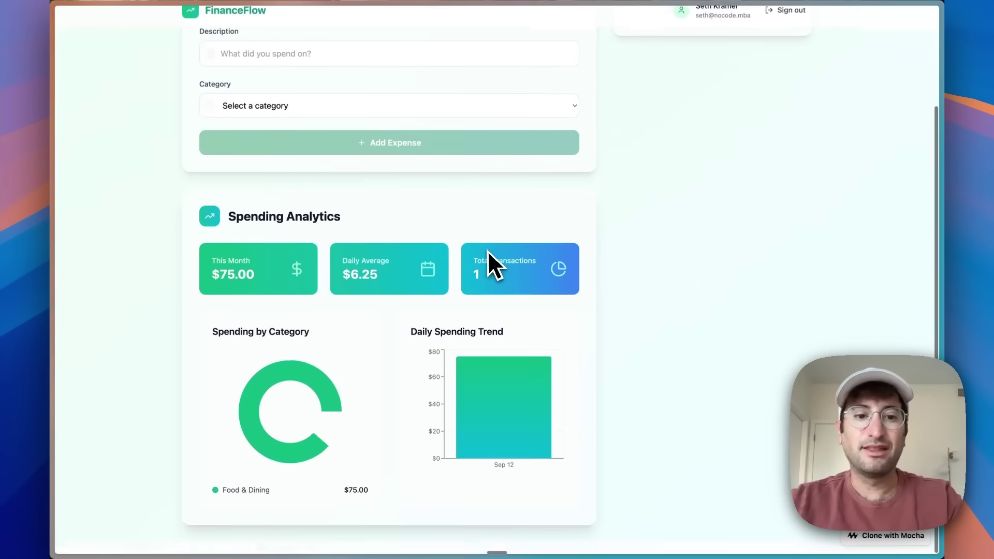
scroll(454, 295, up, 2)
scroll(412, 306, down, 2)
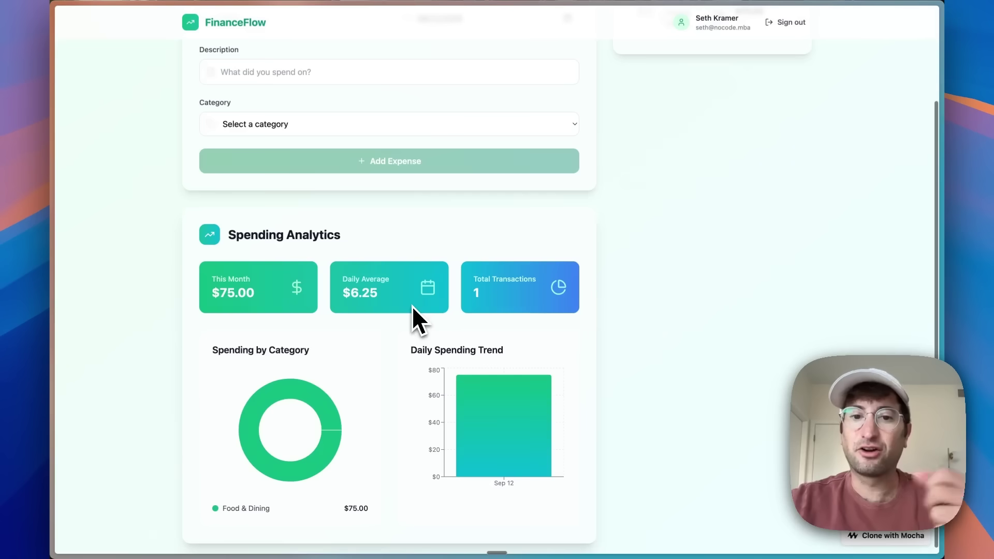
scroll(412, 305, up, 3)
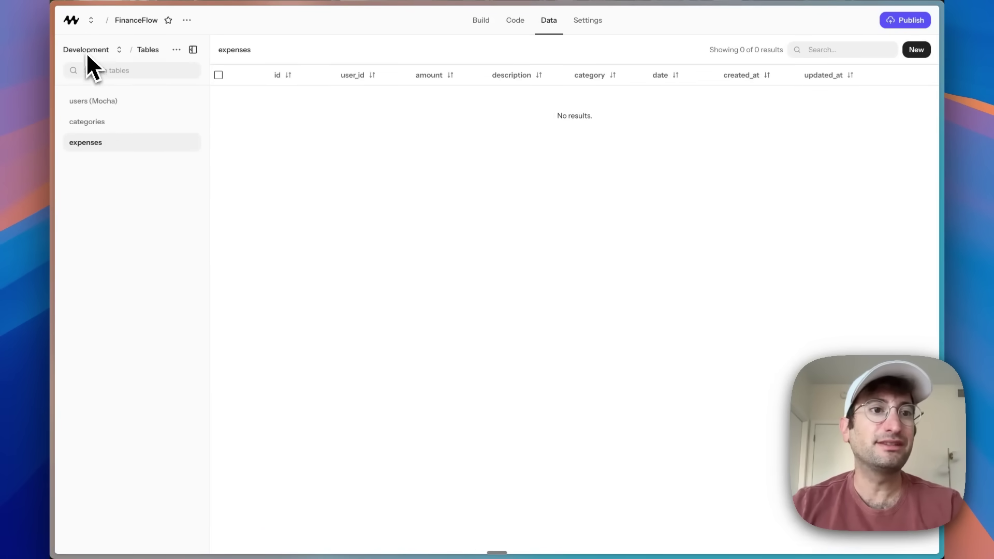
- Switch the Data view's environment to Production and dismiss the production data warning
click(118, 52)
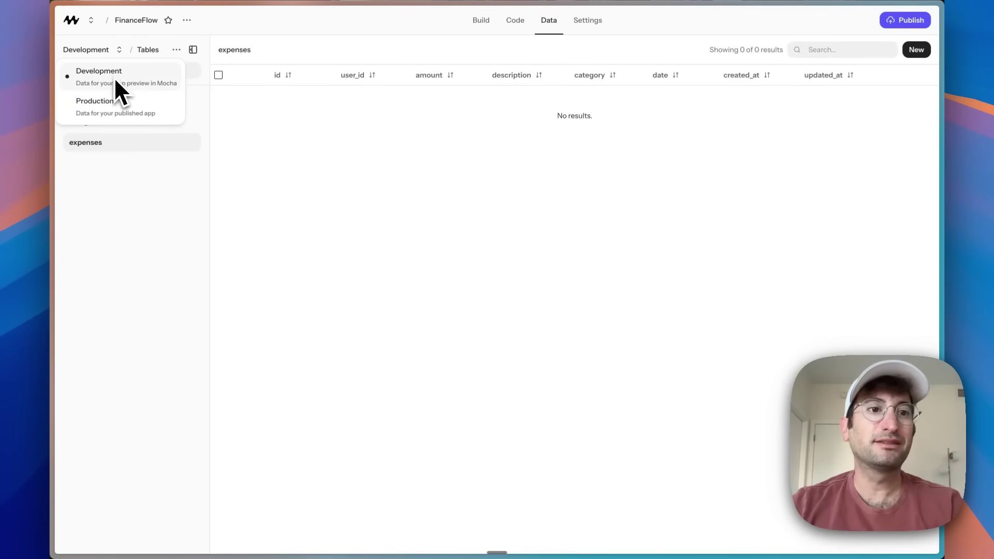
click(113, 108)
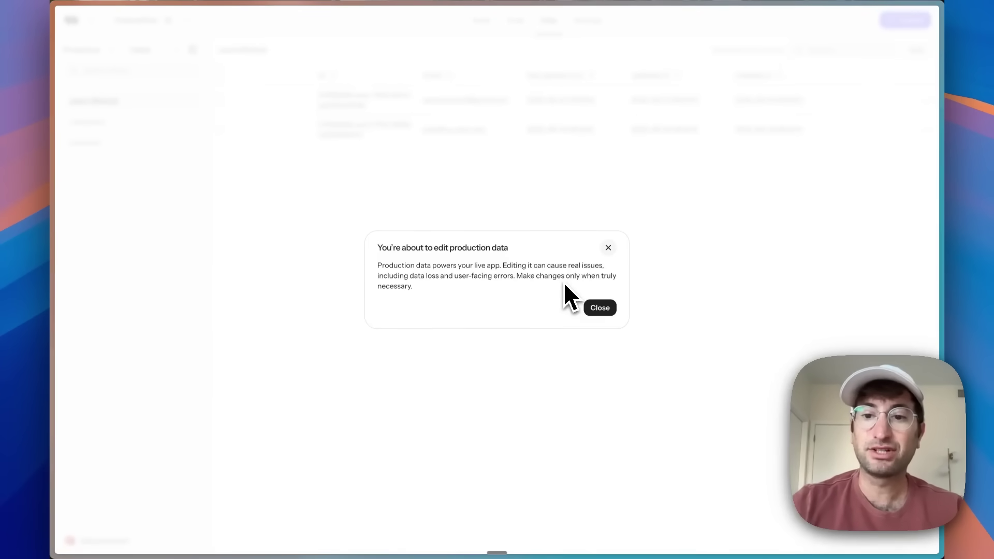
click(609, 247)
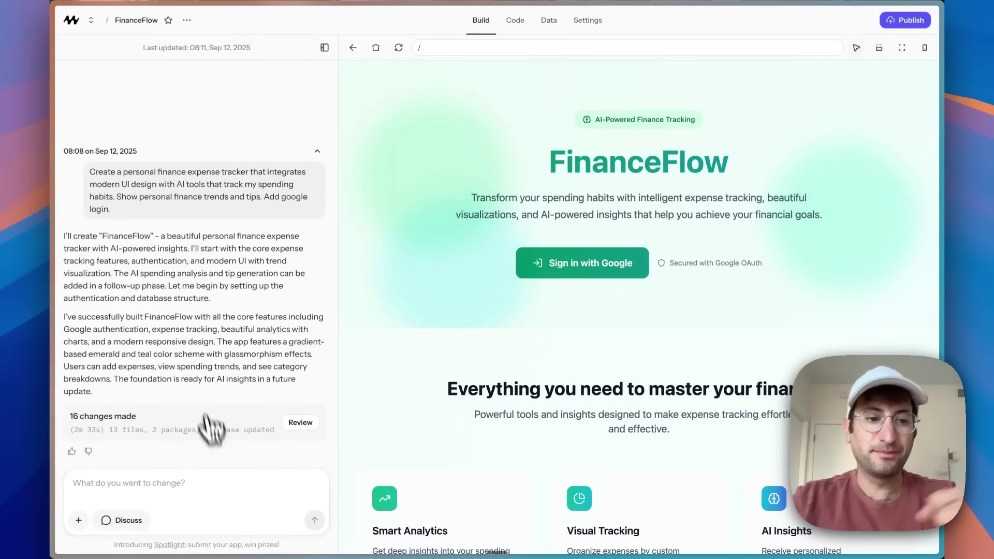
- In Discuss mode, ask 'It all works great! What features should we add next?' and read the reply
click(195, 488)
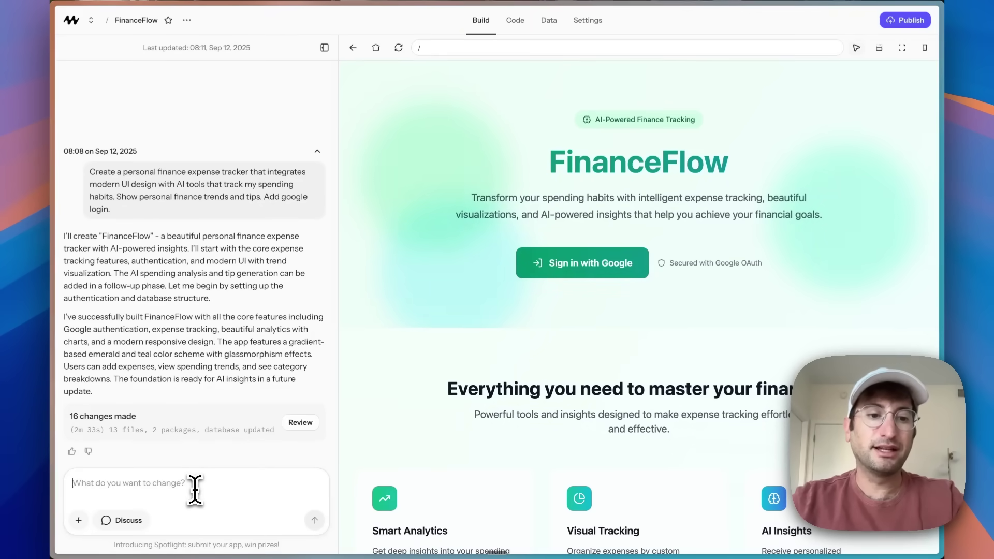
click(129, 521)
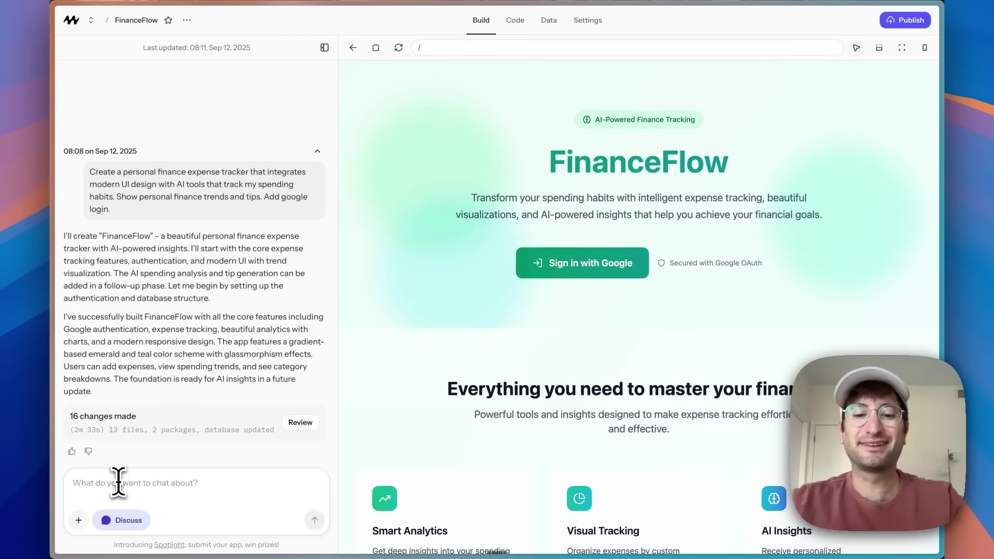
text(It all)
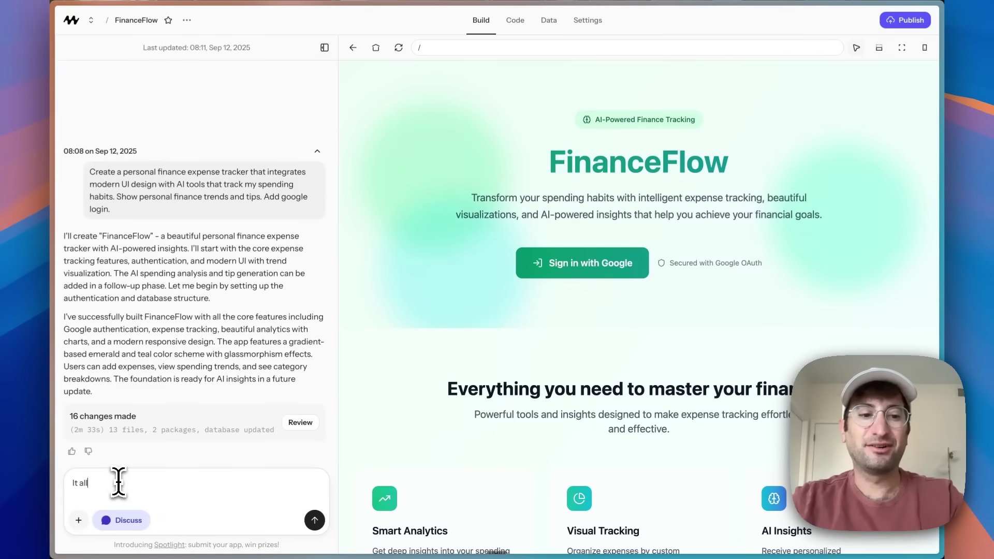
text( works great! What features should we add ne)
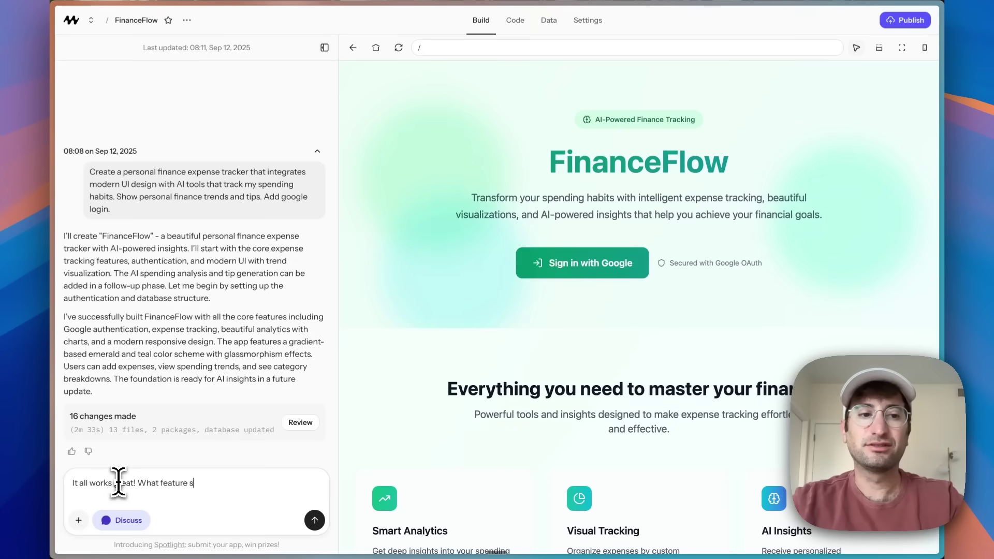
text(xt?)
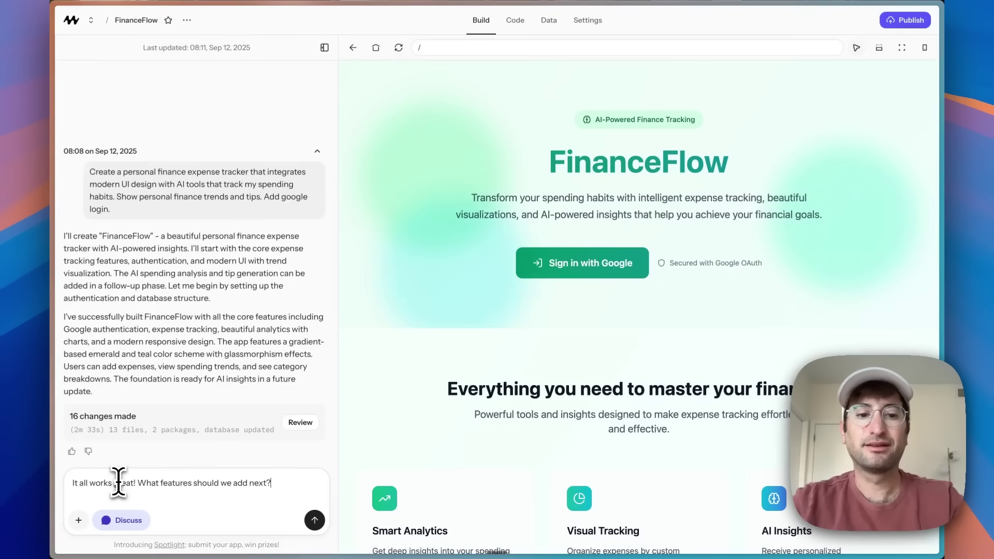
key(Return)
click(79, 520)
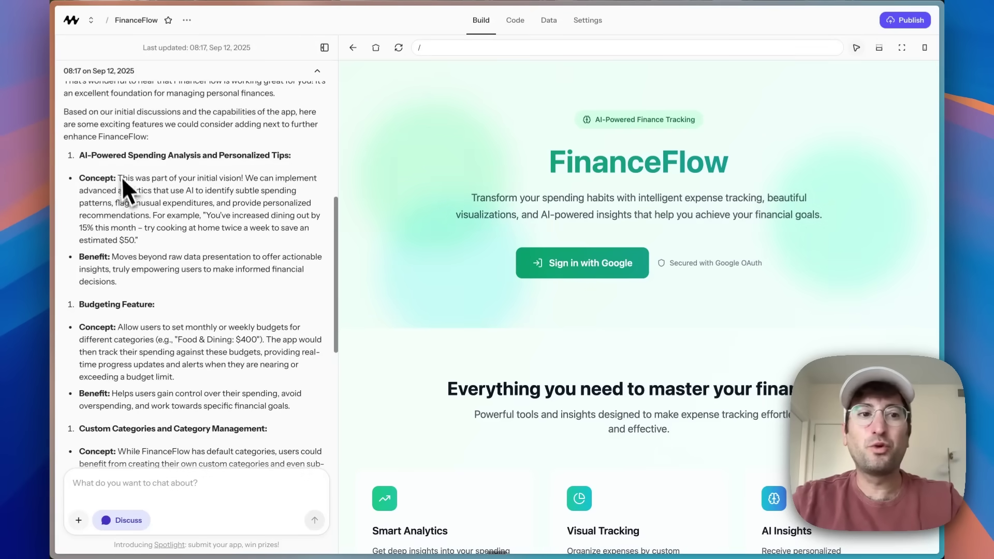
scroll(185, 167, down, 4)
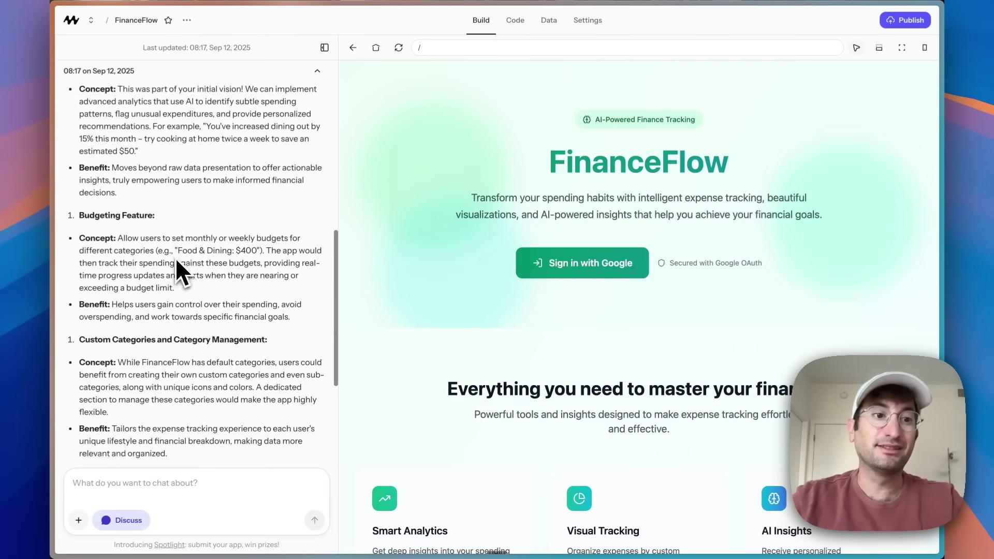
scroll(192, 290, down, 3)
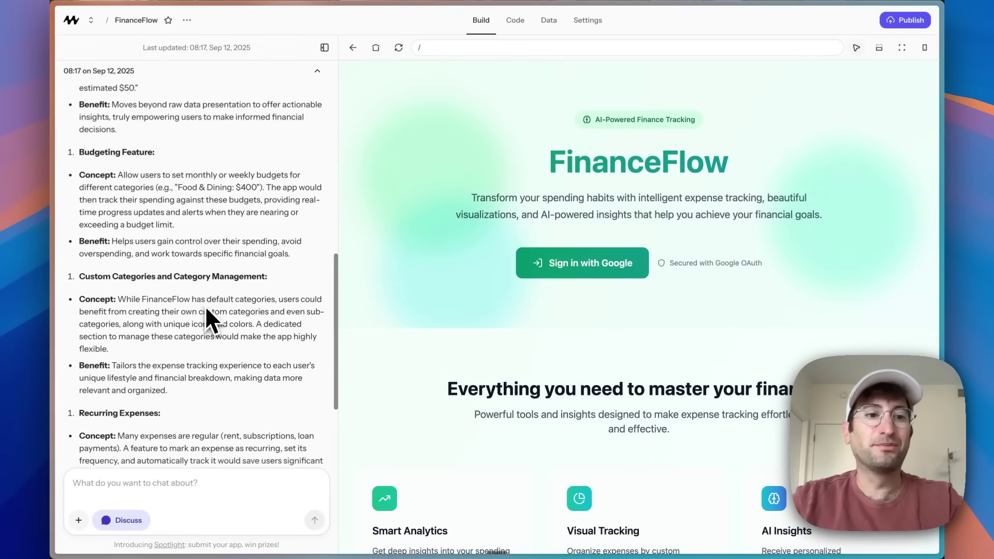
scroll(225, 231, down, 5)
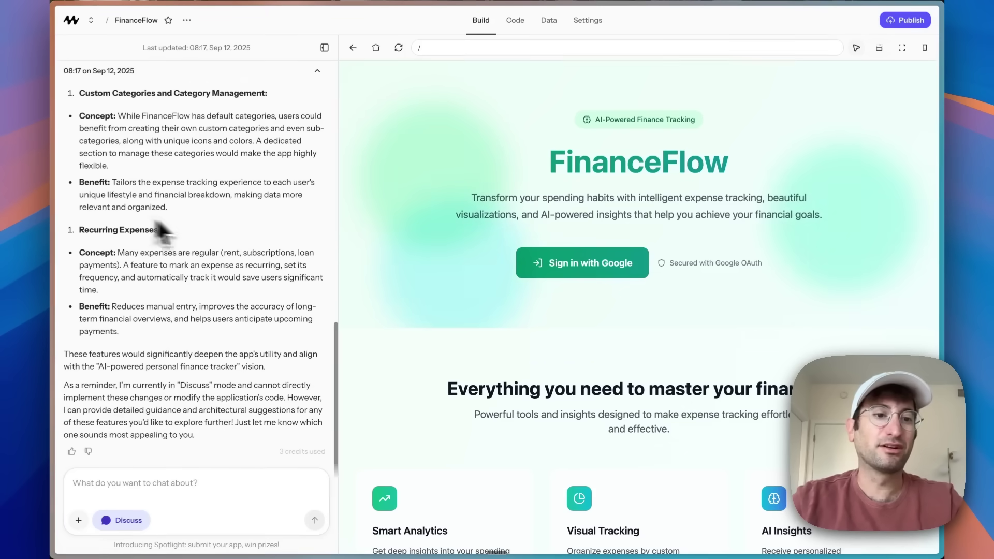
- Send 'I would like to build AI-Powered Spending Analysis' with Discuss mode turned off
scroll(217, 310, up, 15)
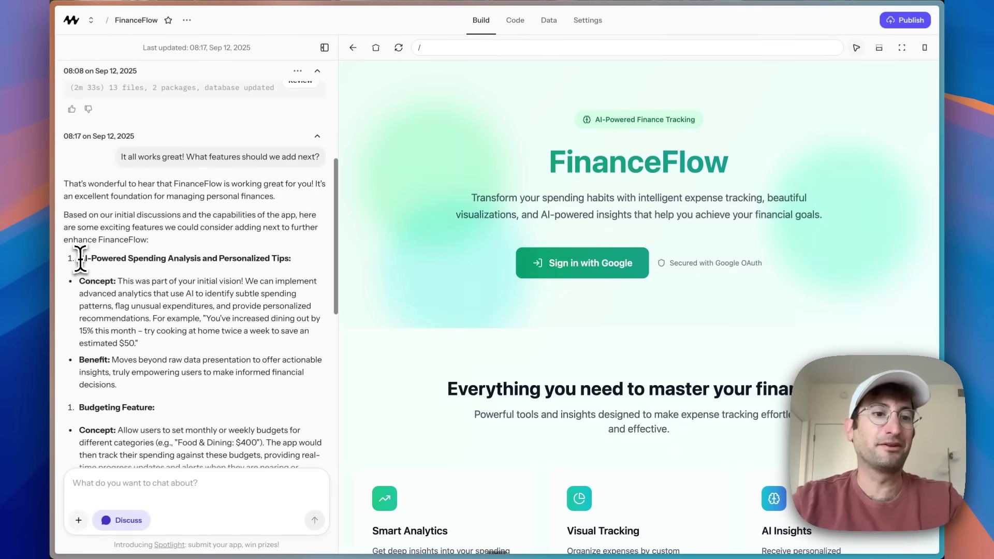
drag(79, 257, 275, 257)
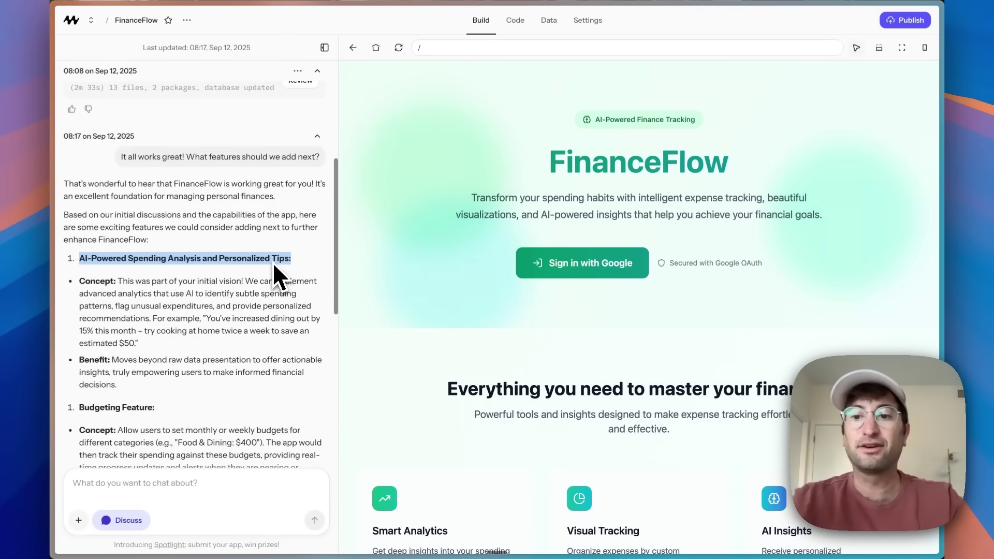
click(151, 490)
text(AI-Powered Spending Analysis and Personalized Tips)
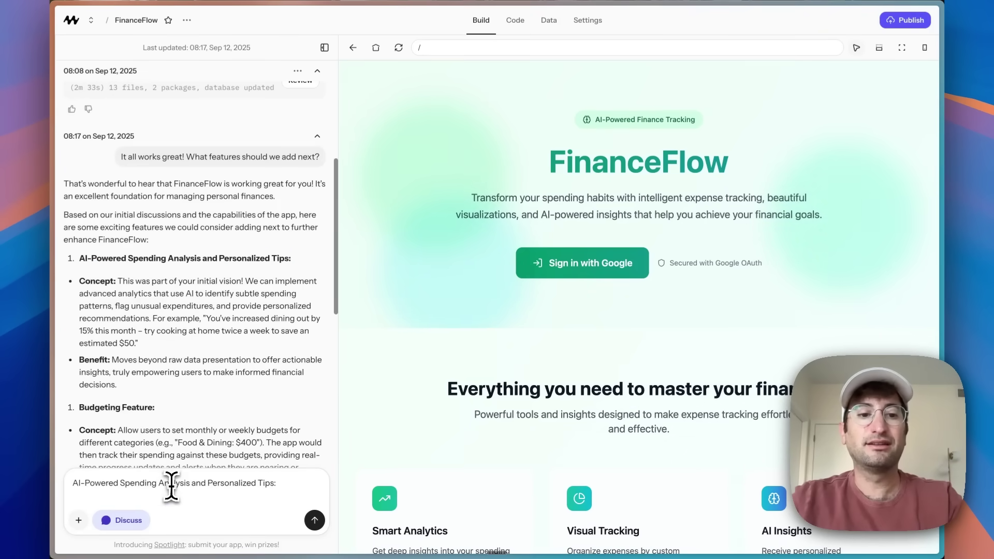
click(76, 487)
text(I would like to build)
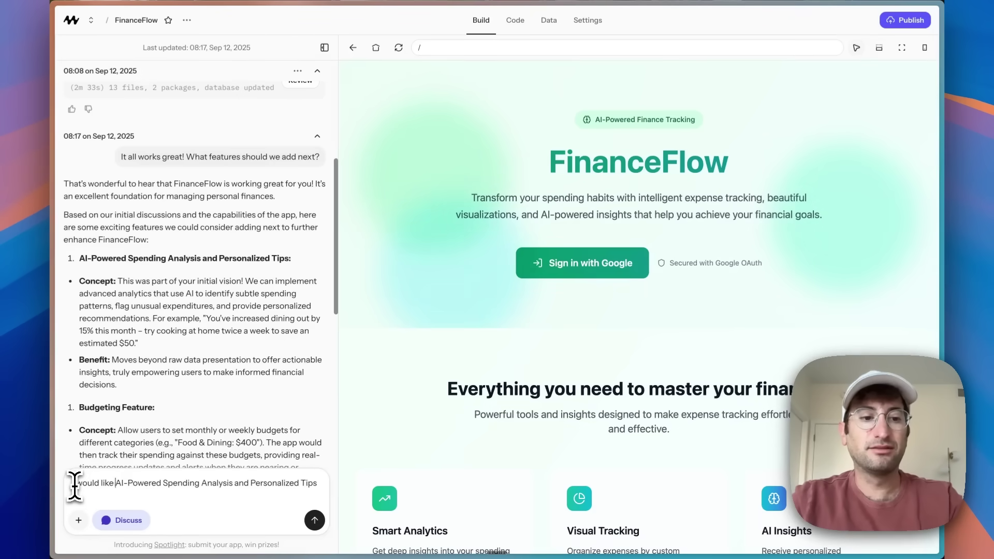
click(126, 520)
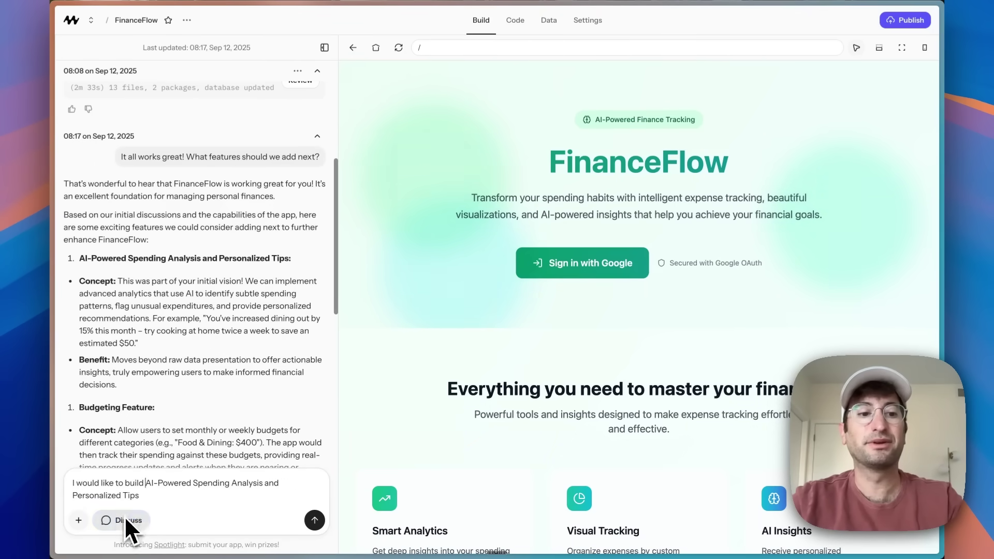
click(313, 520)
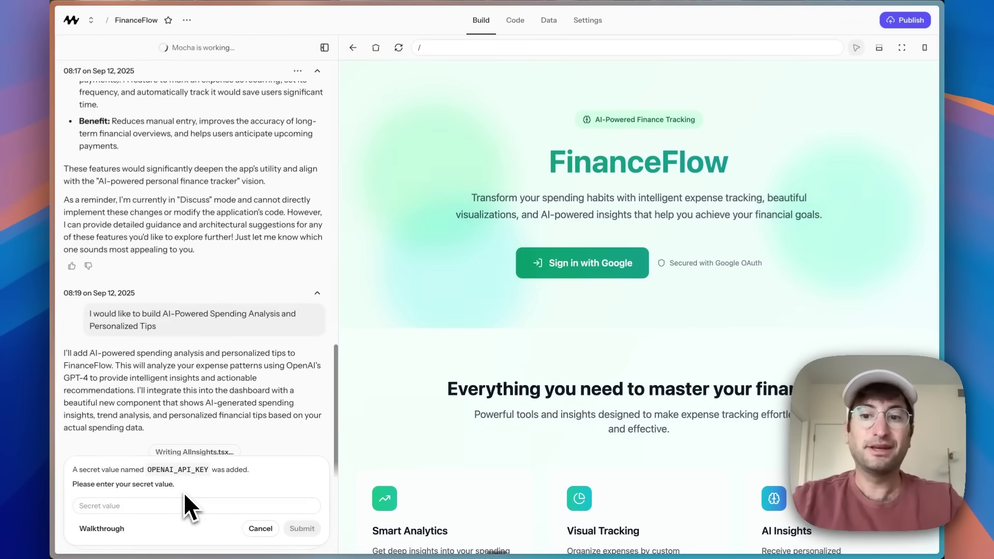
- Paste the OpenAI API key as the OPENAI_API_KEY secret value and submit it
click(173, 505)
key(super+v)
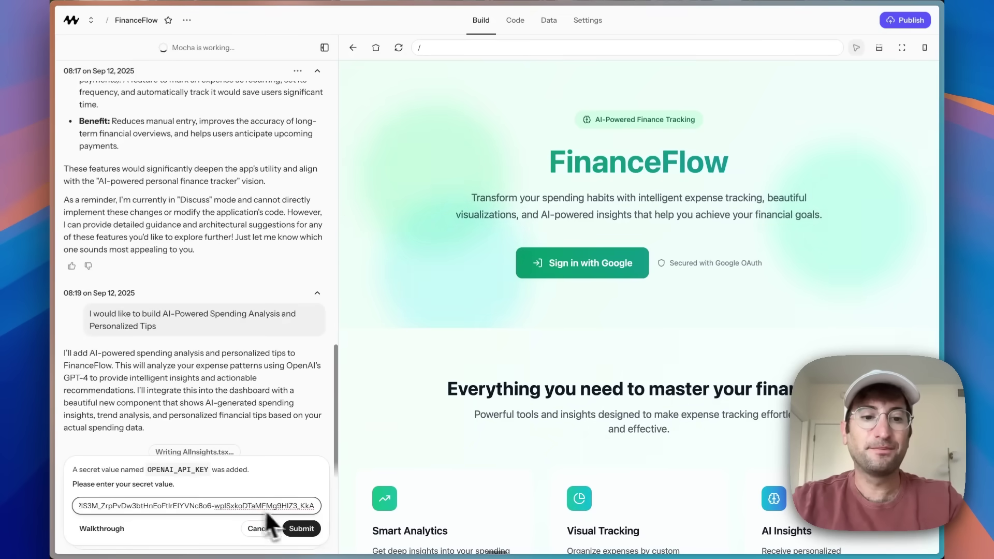
click(303, 529)
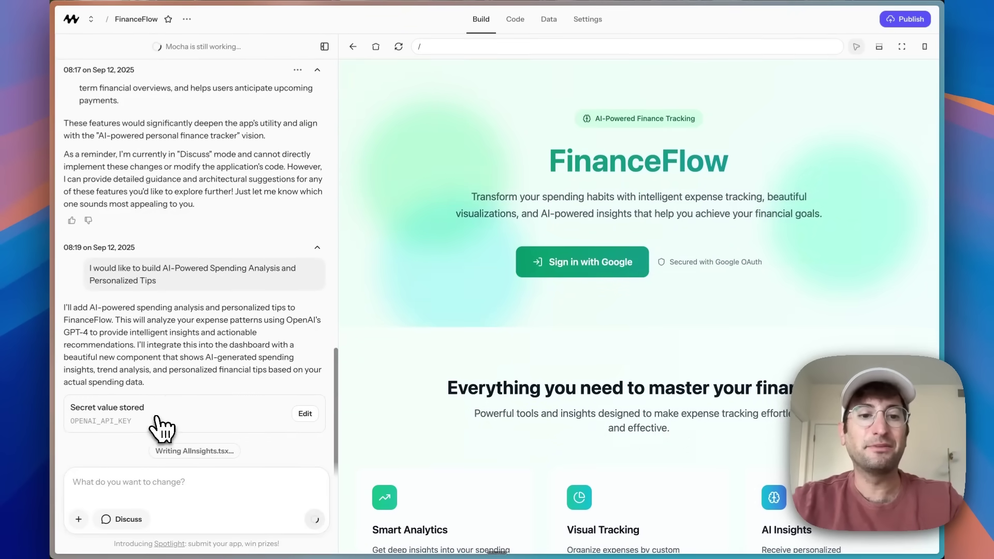
- Confirm the stored secret under Settings > Secrets, then return to the Build view
click(588, 21)
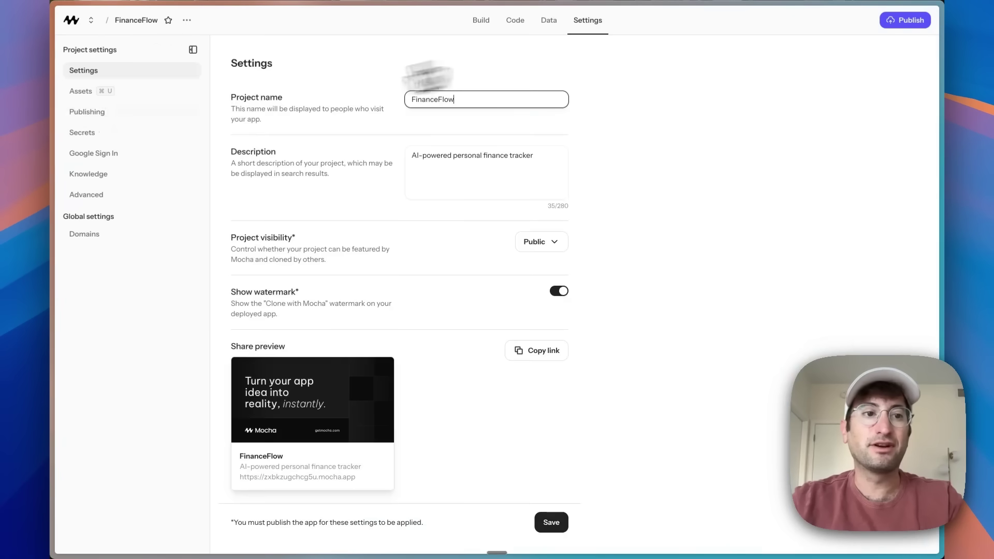
click(104, 133)
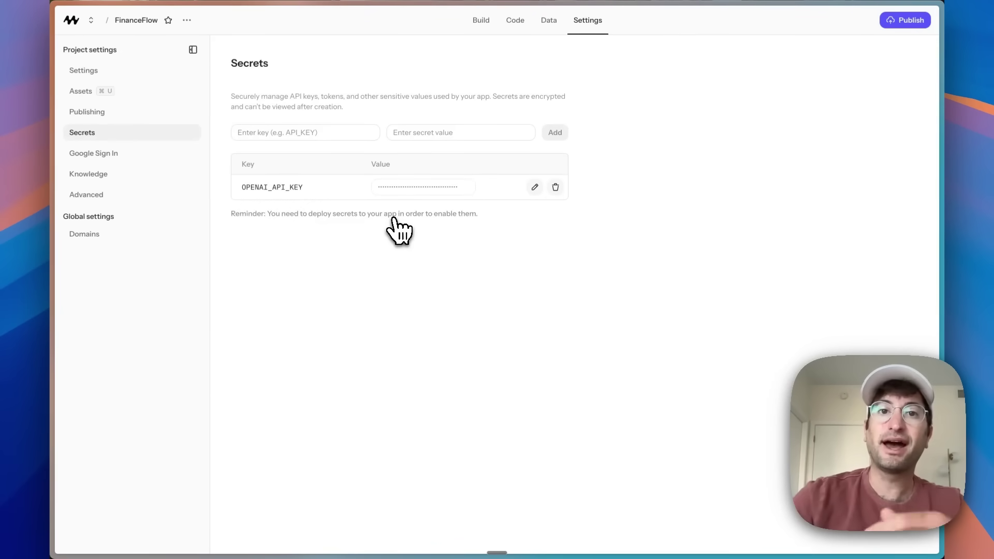
click(485, 23)
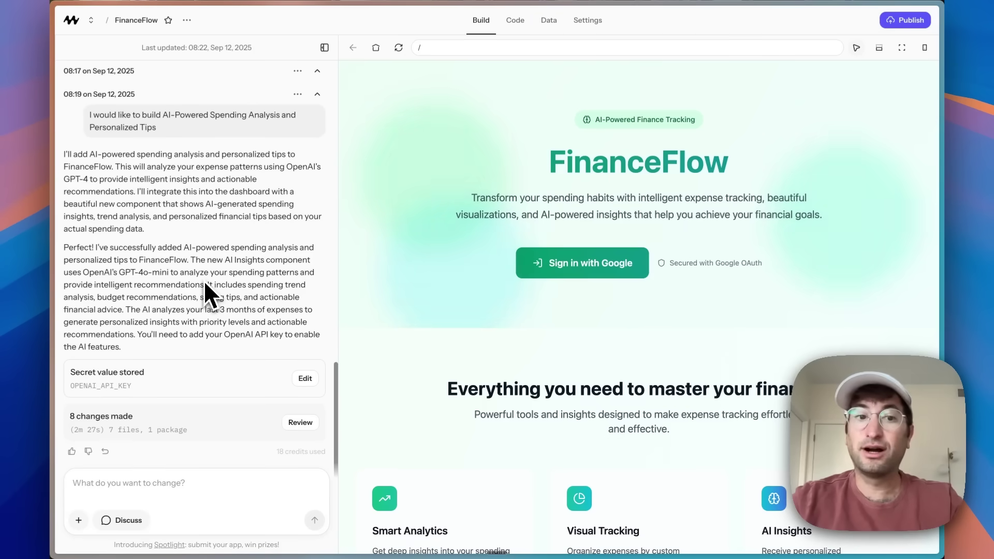
- Publish the updated FinanceFlow app and scroll the live app's expenses and analytics
click(900, 22)
click(888, 225)
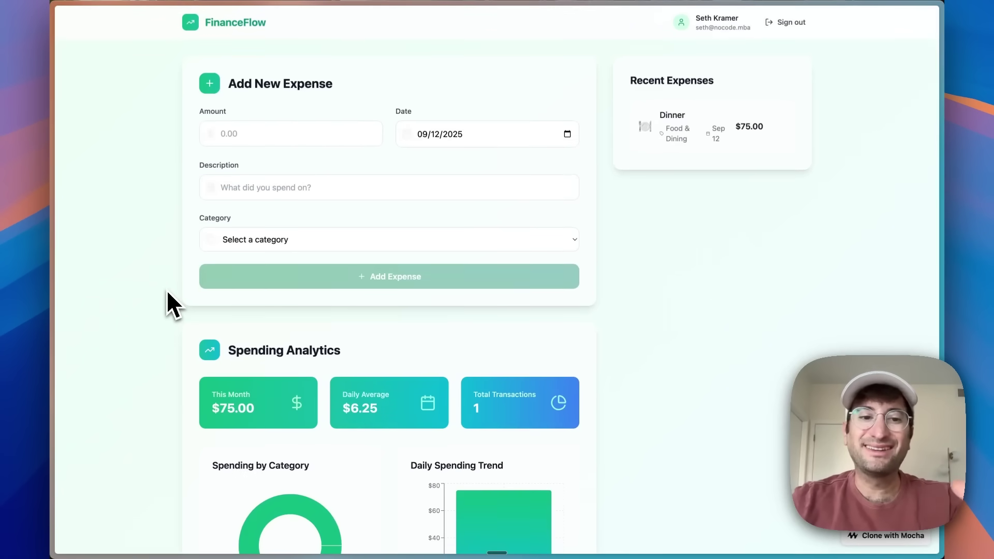
scroll(166, 290, down, 7)
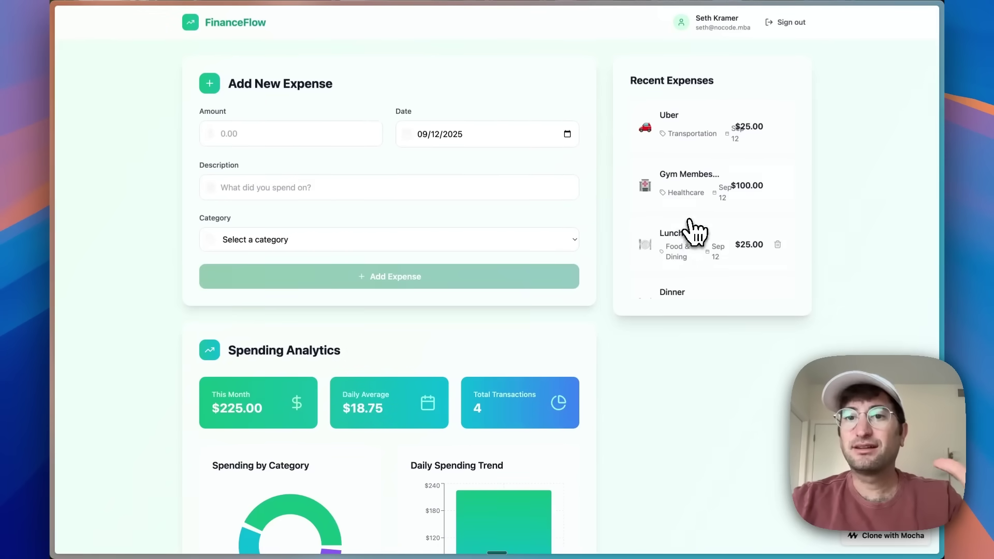
scroll(698, 240, down, 2)
scroll(689, 258, up, 2)
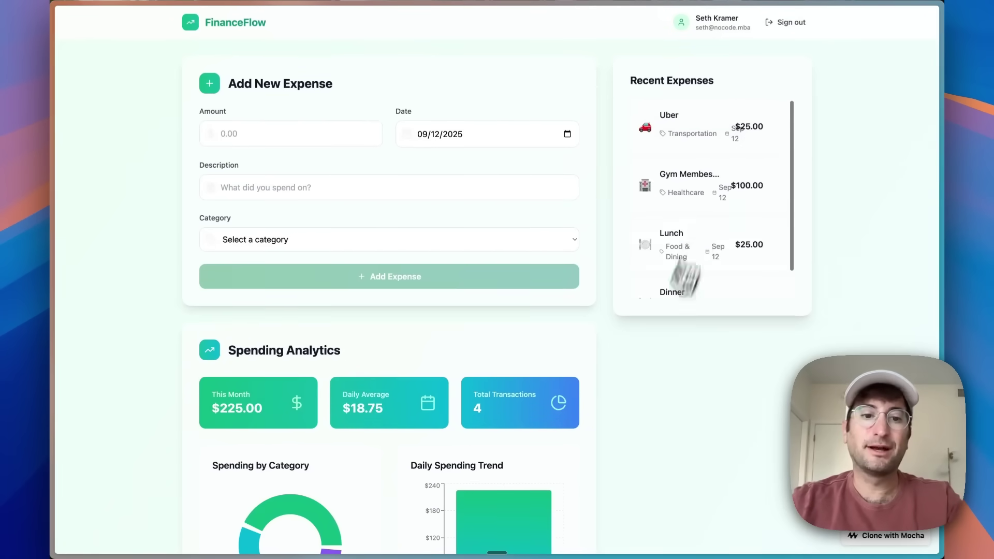
scroll(560, 322, down, 9)
click(556, 241)
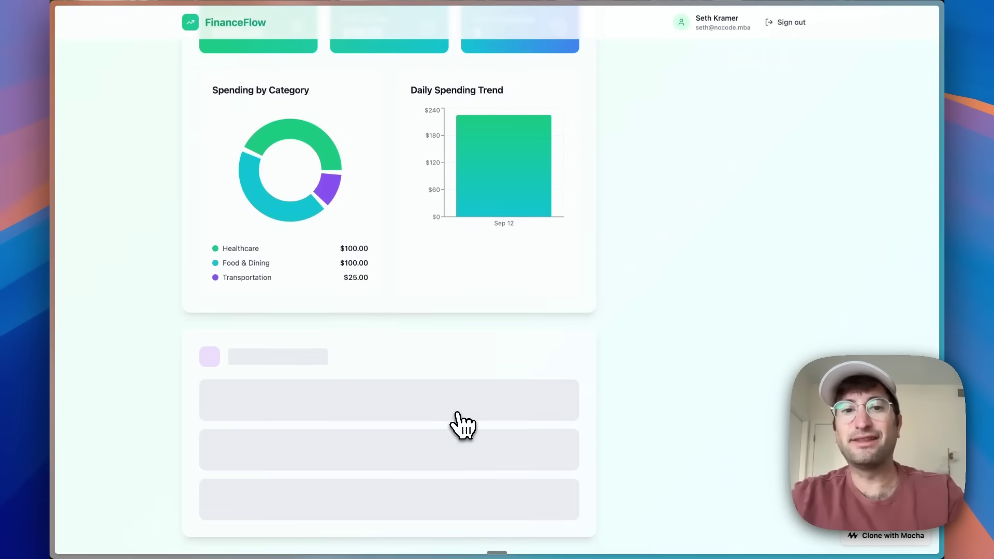
scroll(461, 420, up, 7)
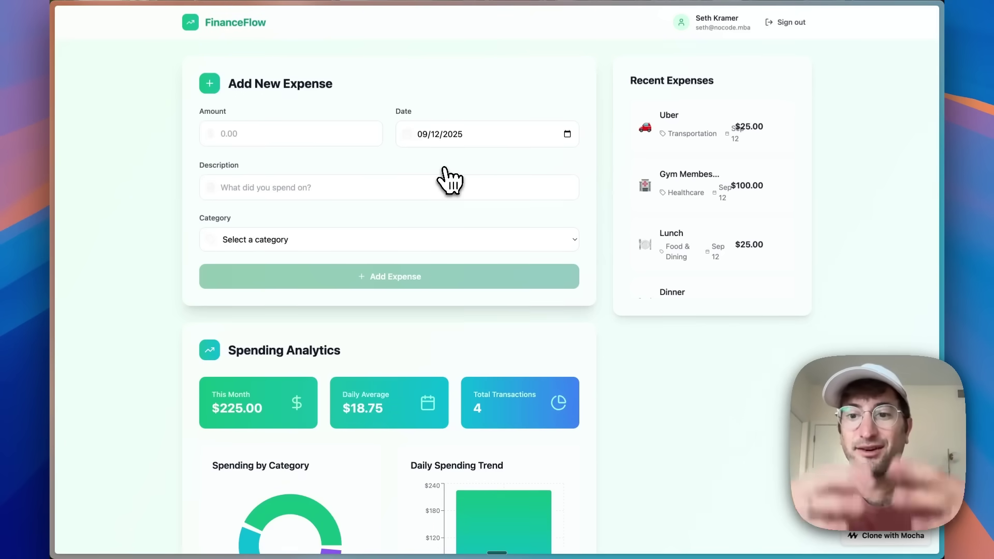
- Review the AI Financial Insights summary and recommendations, then exit the full-screen preview
scroll(450, 181, down, 15)
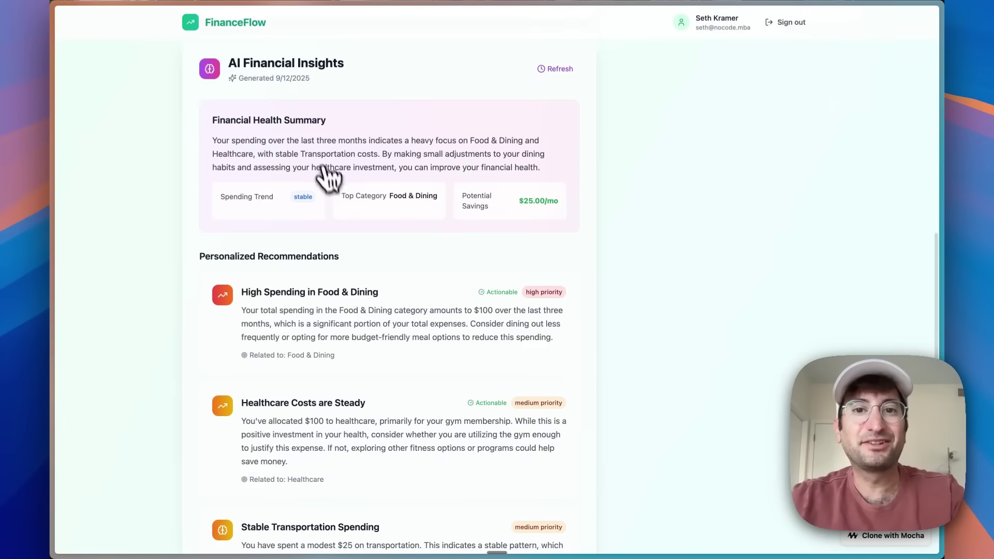
scroll(386, 204, down, 2)
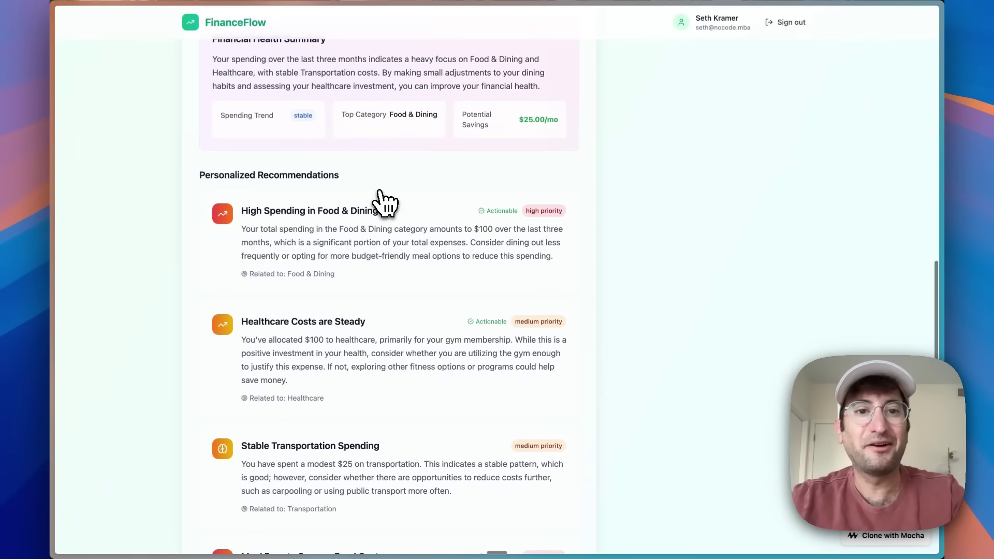
scroll(331, 158, up, 2)
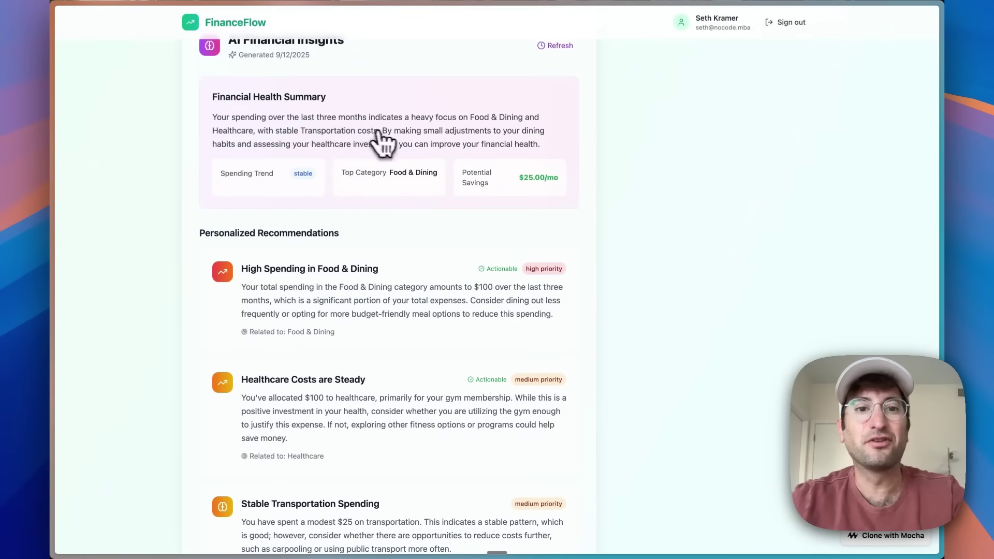
scroll(539, 194, down, 4)
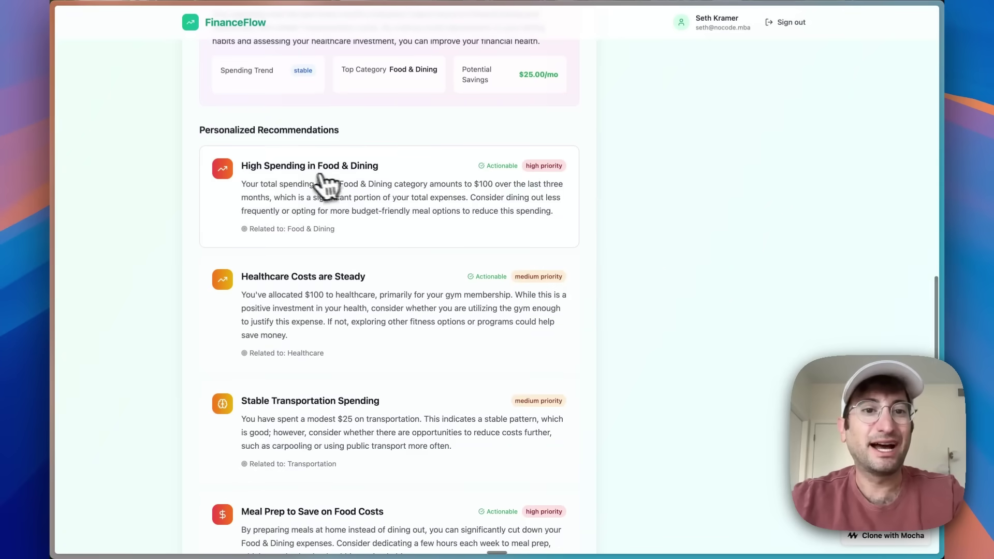
scroll(440, 210, up, 20)
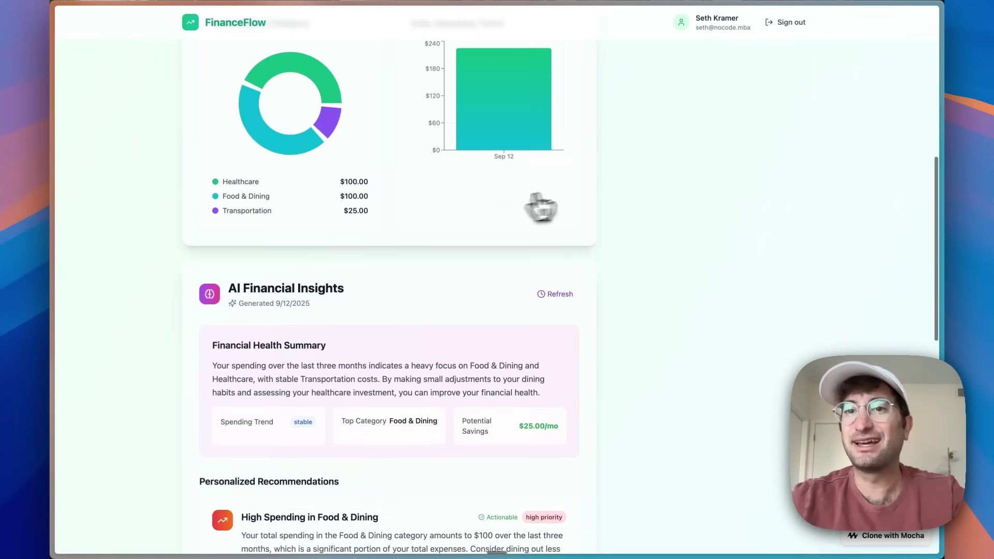
scroll(648, 189, up, 5)
scroll(673, 202, down, 2)
scroll(688, 259, down, 10)
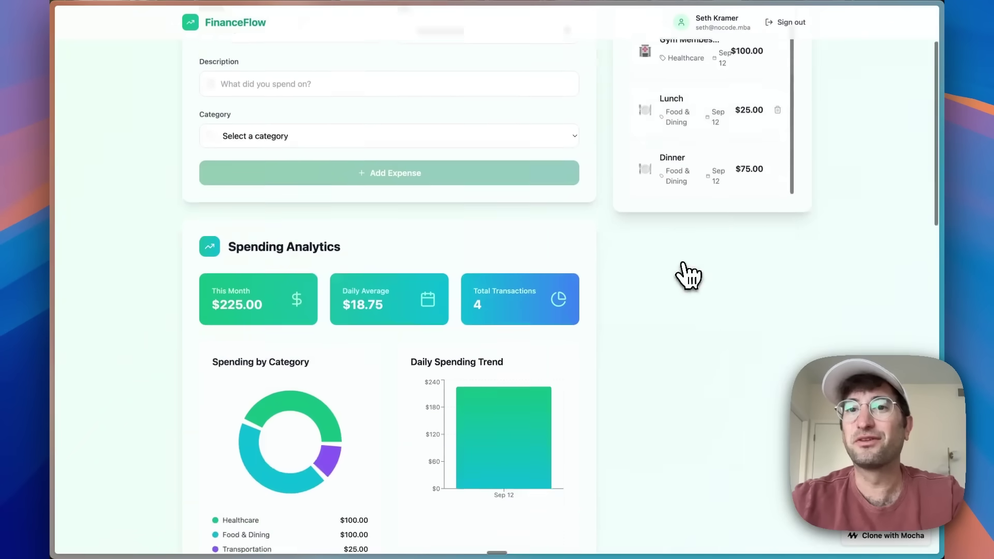
scroll(548, 253, down, 20)
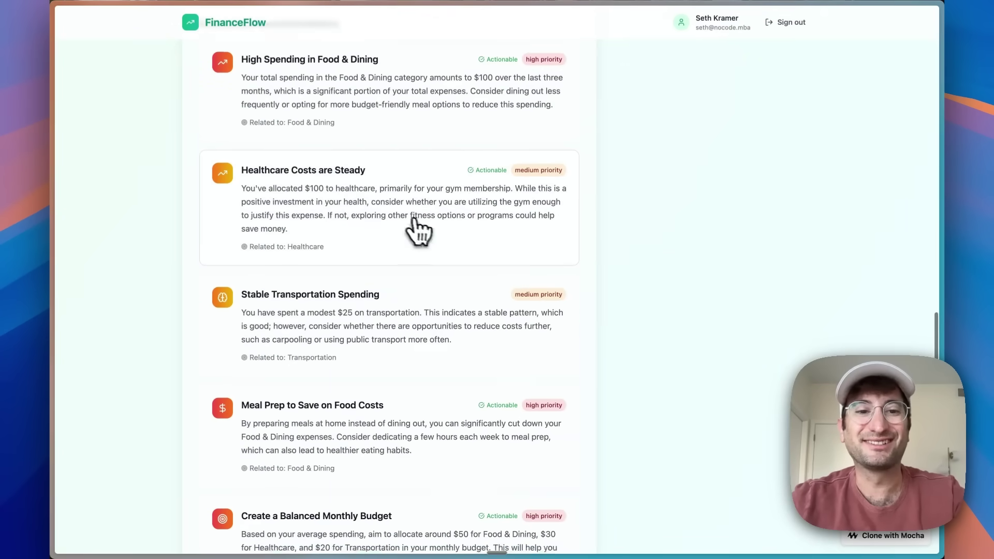
scroll(394, 248, down, 2)
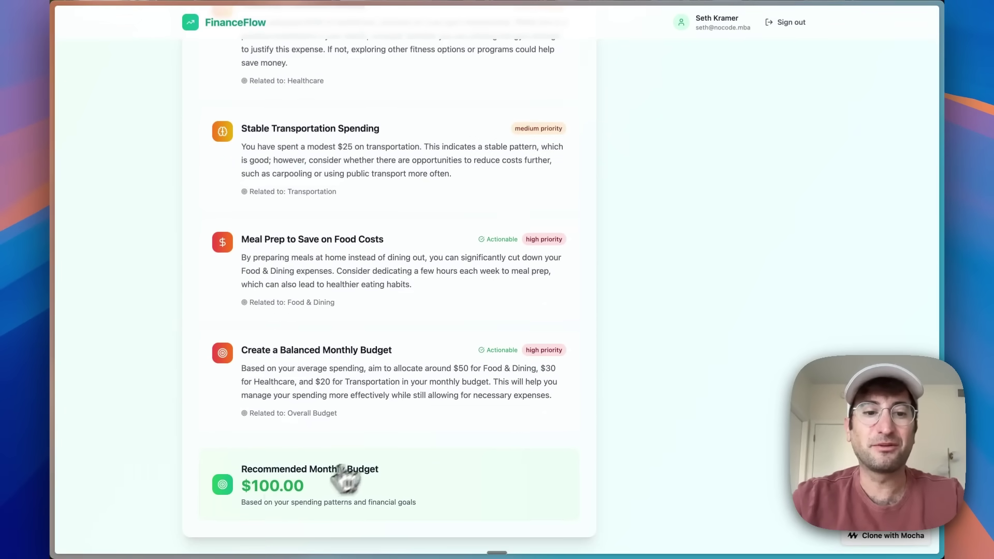
scroll(572, 373, up, 15)
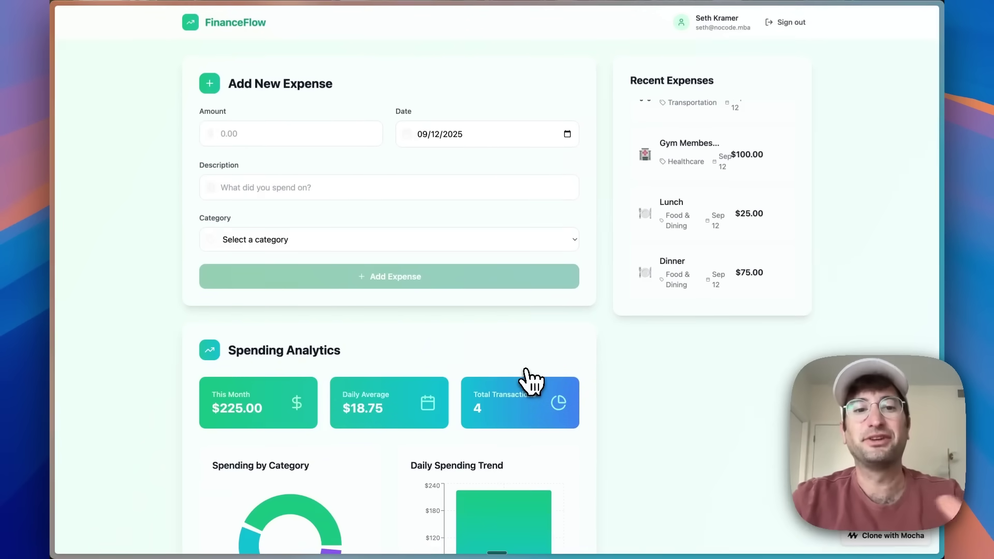
scroll(528, 380, down, 5)
scroll(417, 412, down, 14)
scroll(435, 359, up, 19)
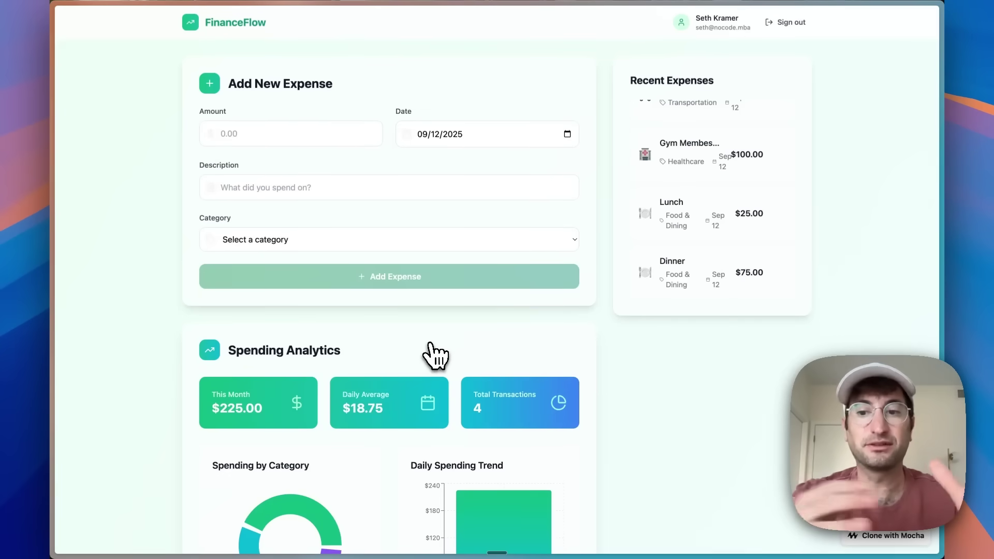
scroll(435, 355, down, 20)
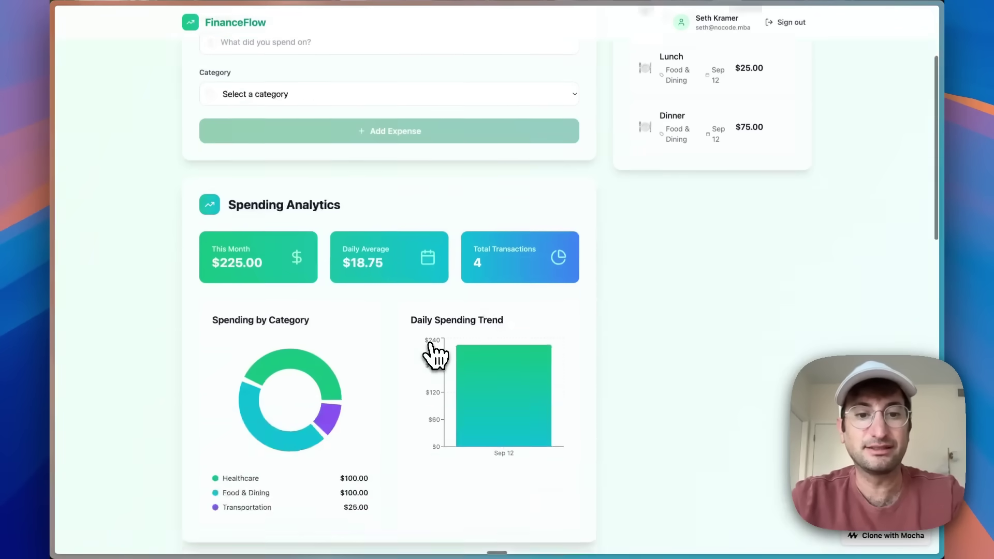
scroll(475, 269, up, 20)
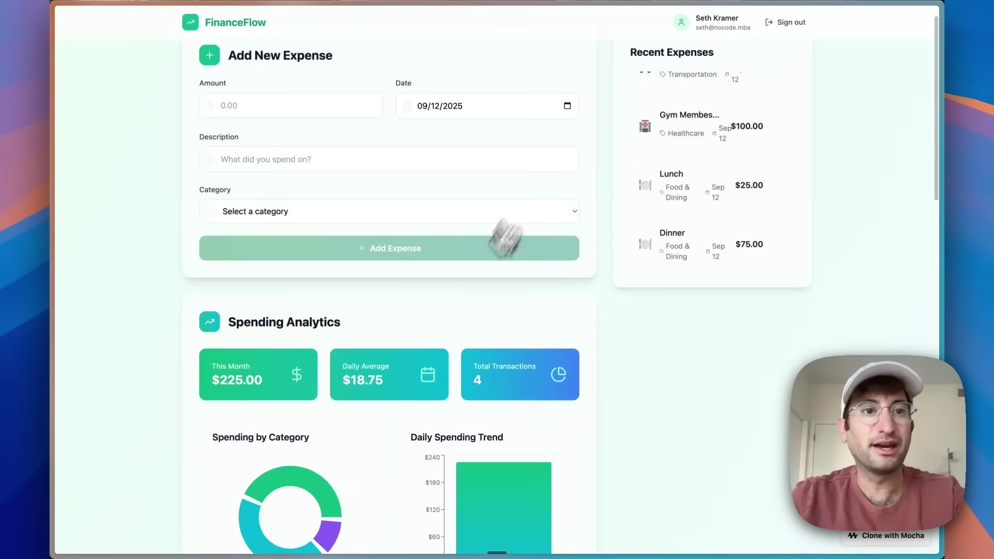
key(Escape)
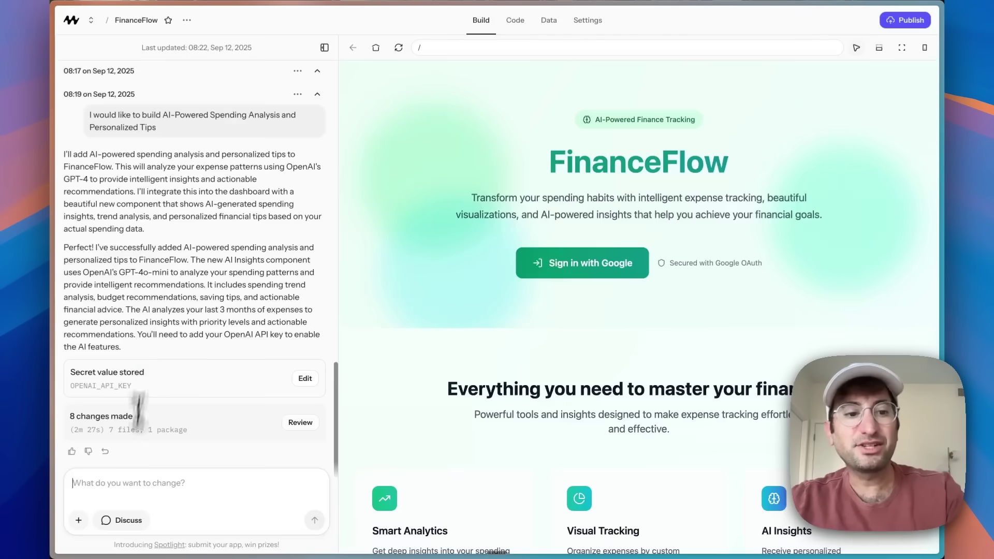
- In Discuss mode, ask 'What would be easier ways to get expenses into the app for users?'
click(120, 521)
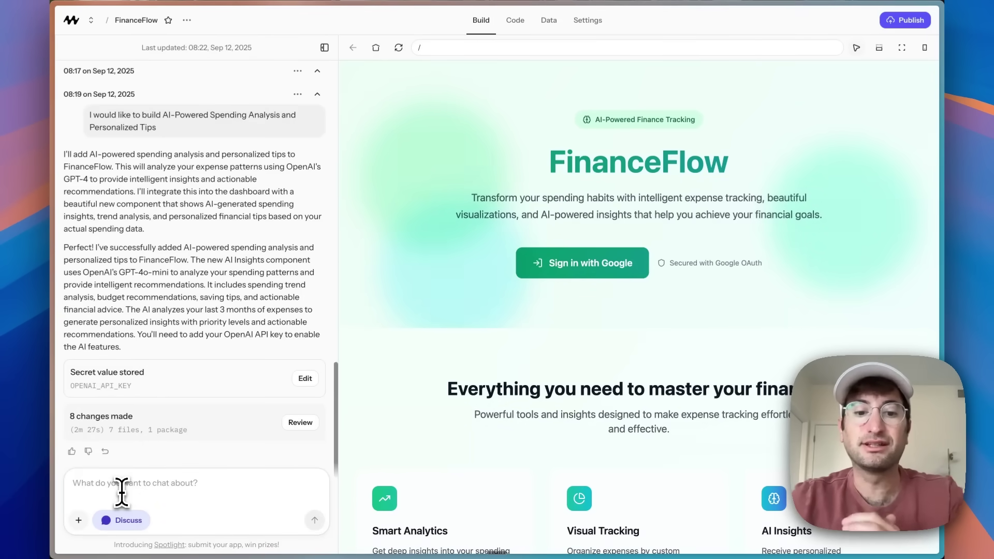
text(What would be)
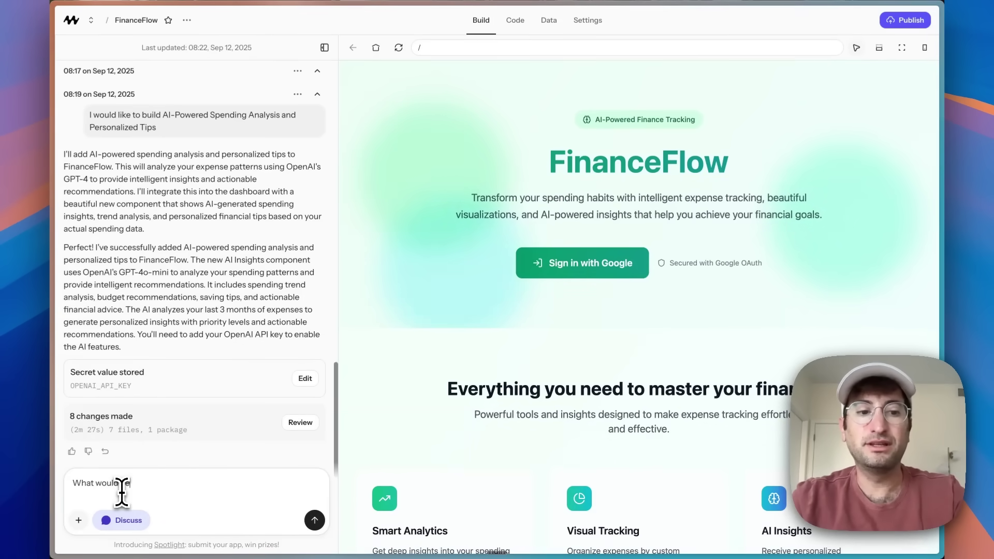
text( easier ways to get )
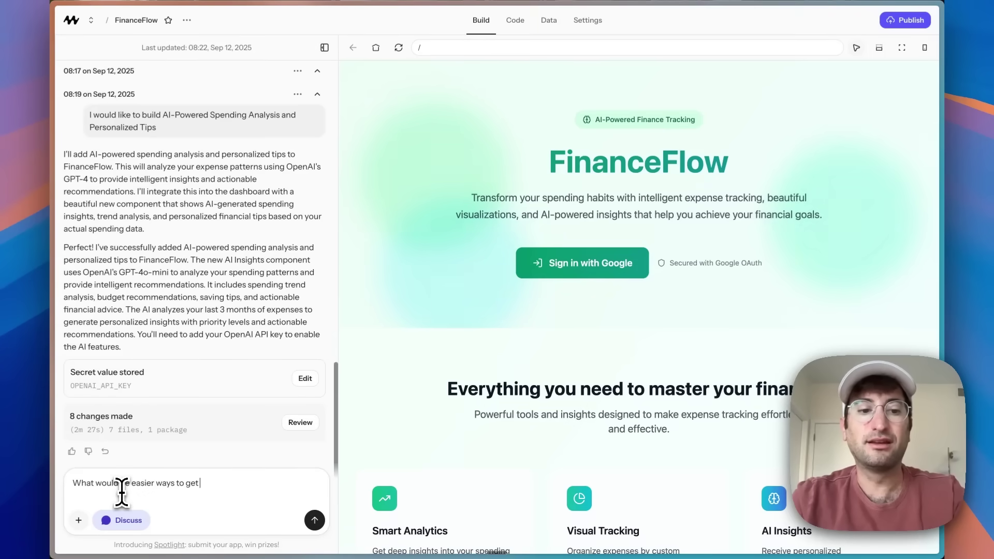
text(expenses into the app for users?)
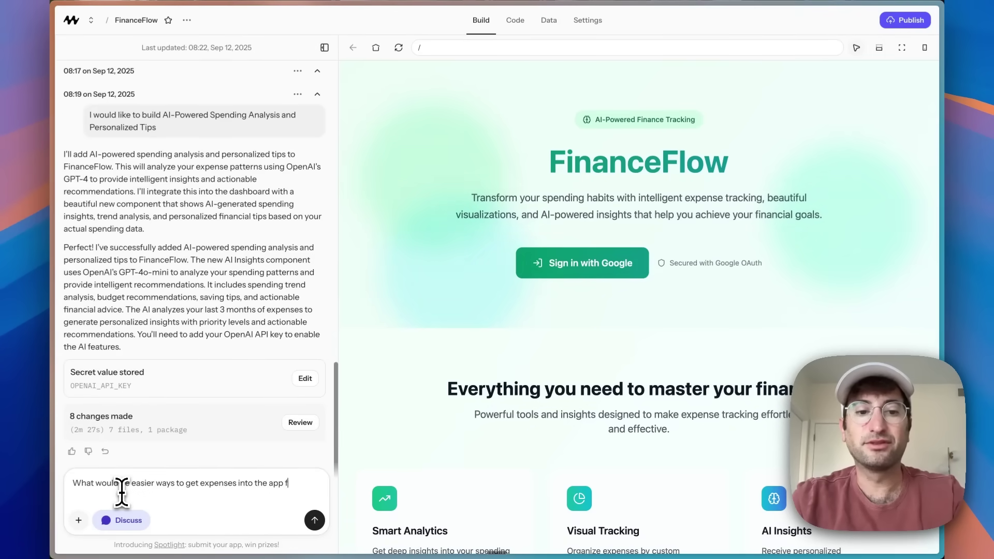
key(Return)
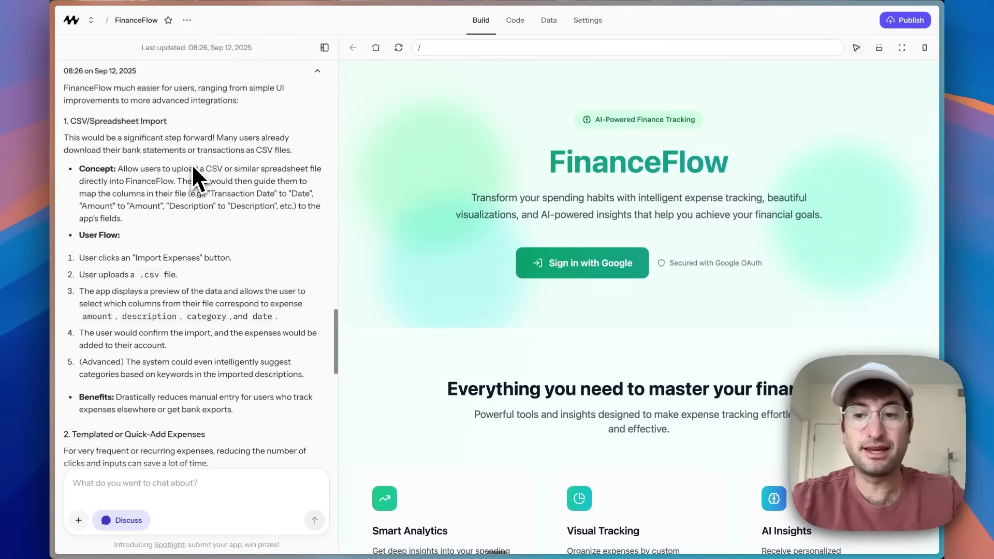
- Read the reply recommending CSV import, templates, smart suggestions and bank integration, then focus the chat box
scroll(193, 187, down, 2)
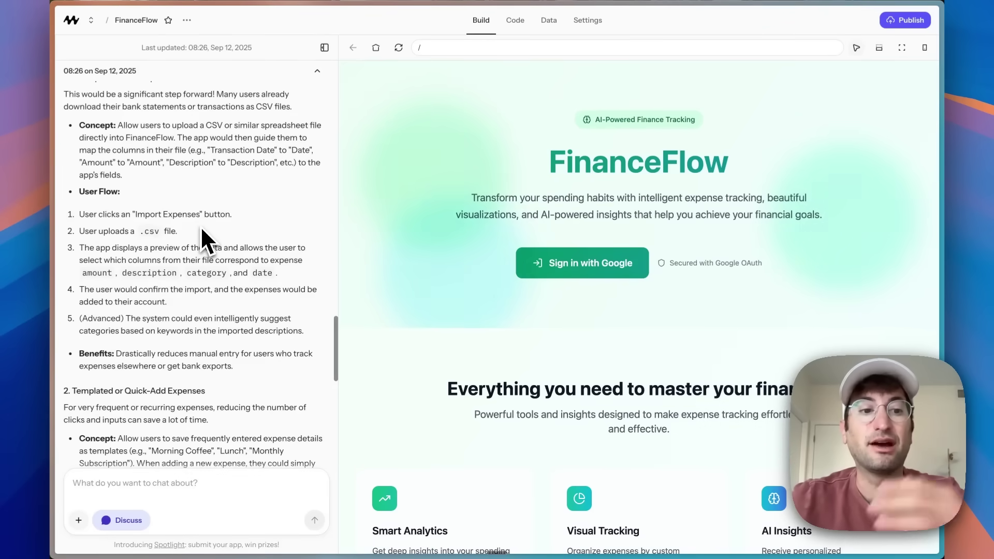
scroll(200, 226, down, 10)
scroll(155, 187, up, 2)
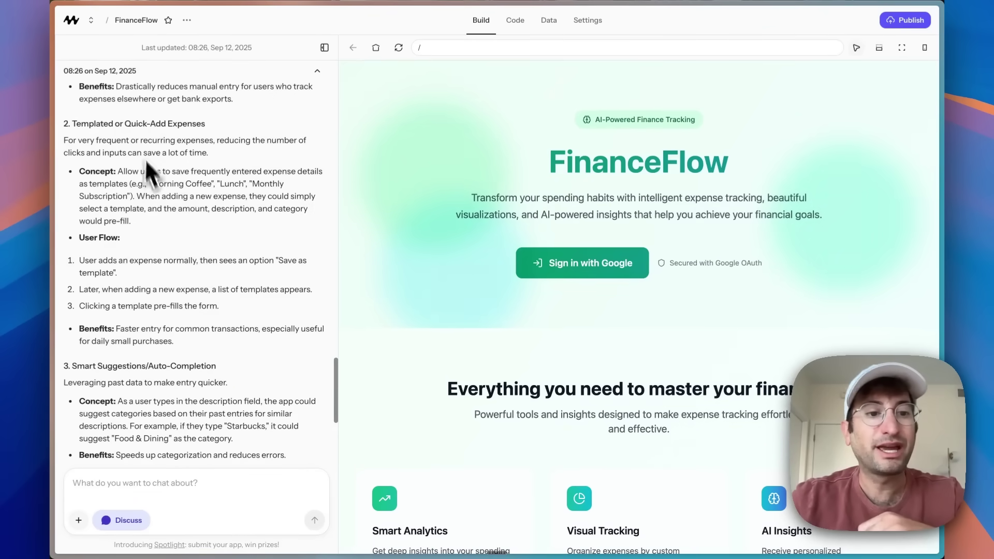
scroll(157, 229, down, 10)
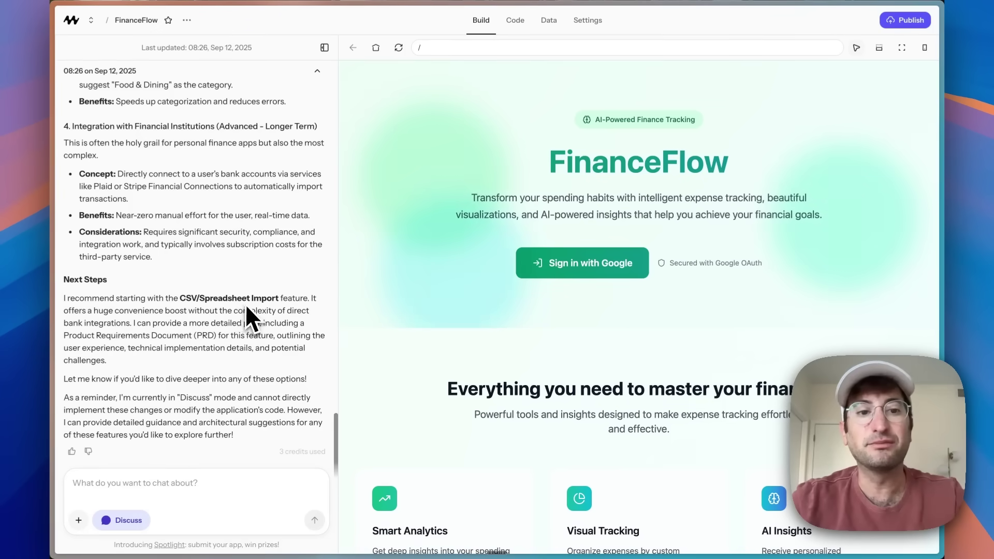
click(168, 482)
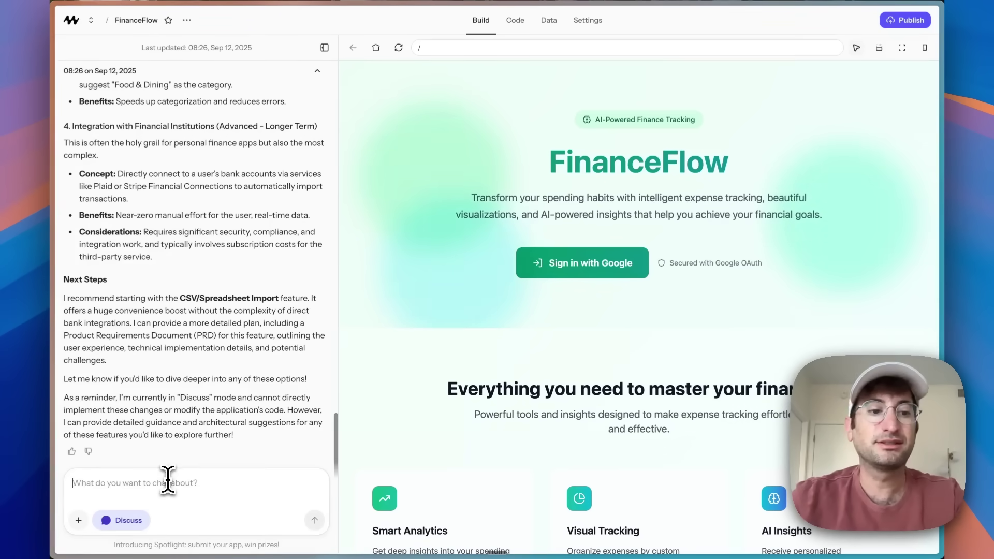